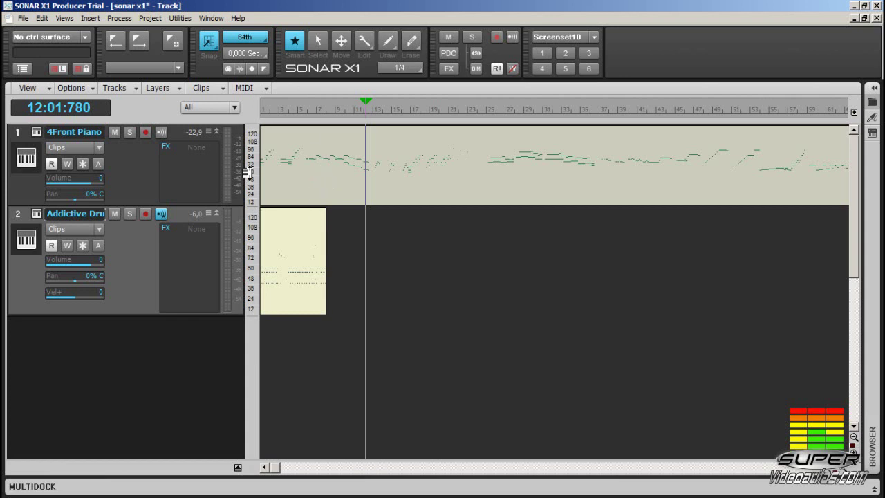
Solo the 4Front Piano track and play it from measure 2
left_click(114, 180)
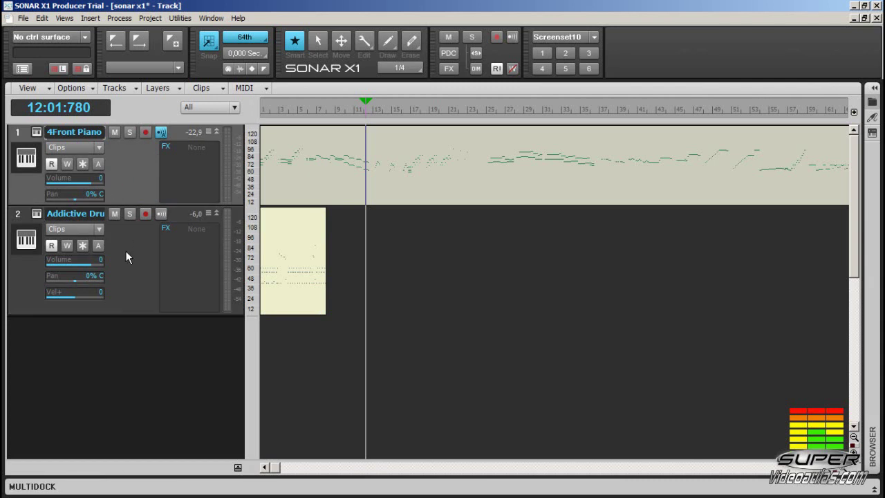
left_click(126, 252)
left_click(129, 176)
left_click(271, 112)
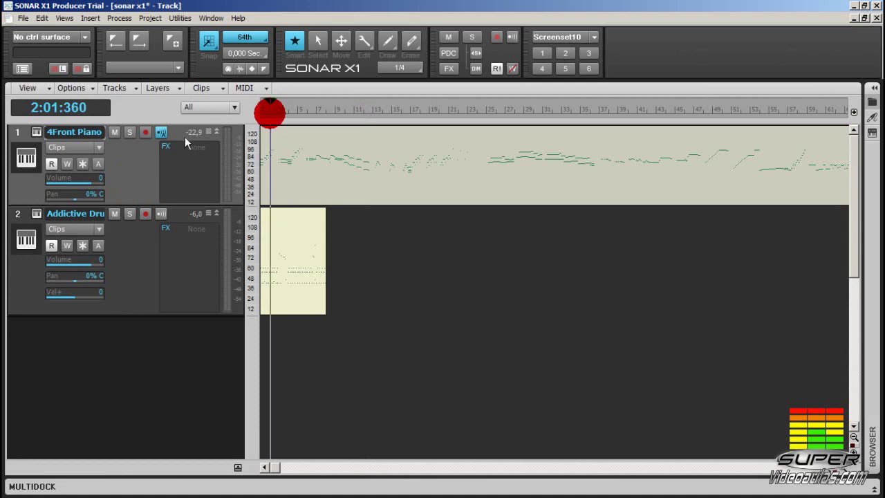
left_click(131, 133)
key("space")
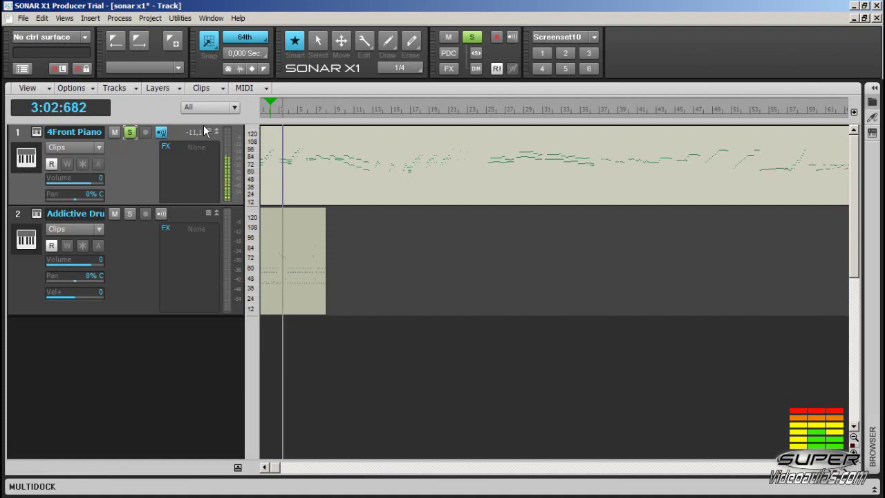
left_click(159, 132)
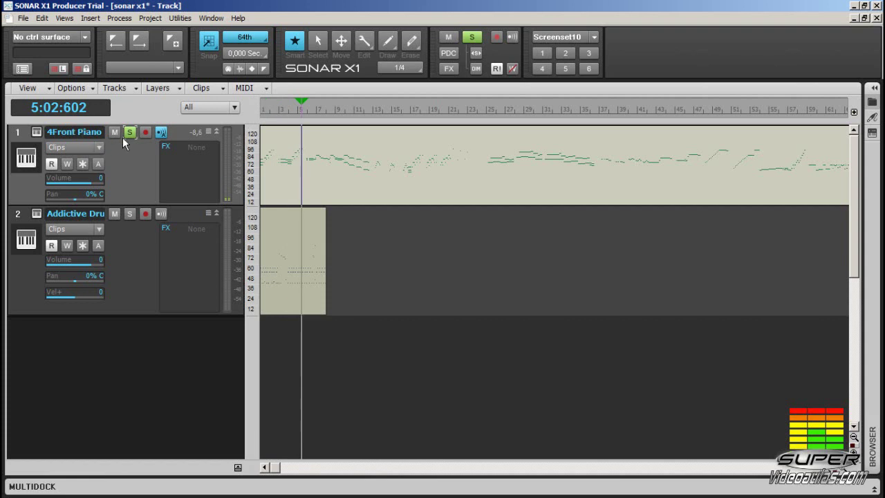
Solo the Addictive Drums track to listen to it from about measure 4, and clear the solo
left_click(129, 213)
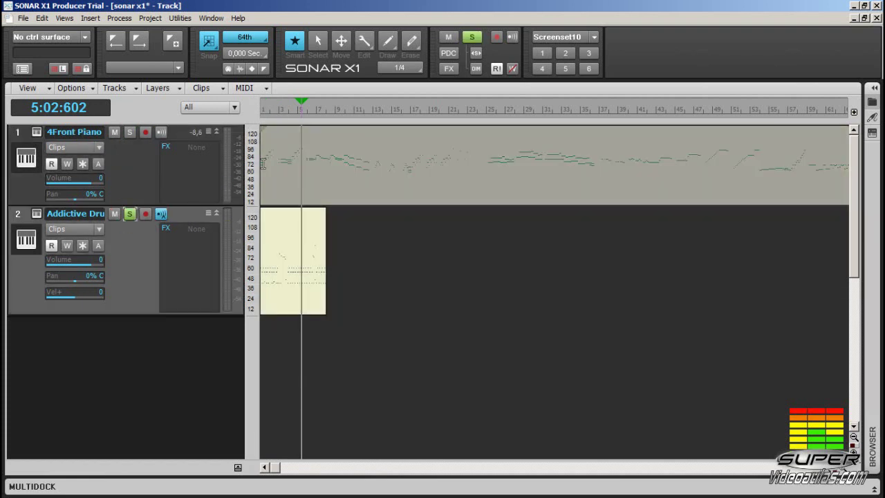
left_click(288, 114)
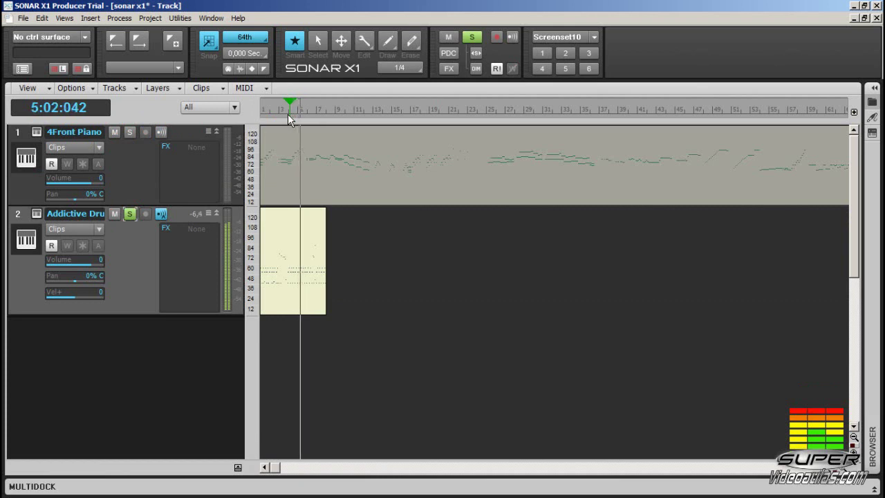
left_click(141, 174)
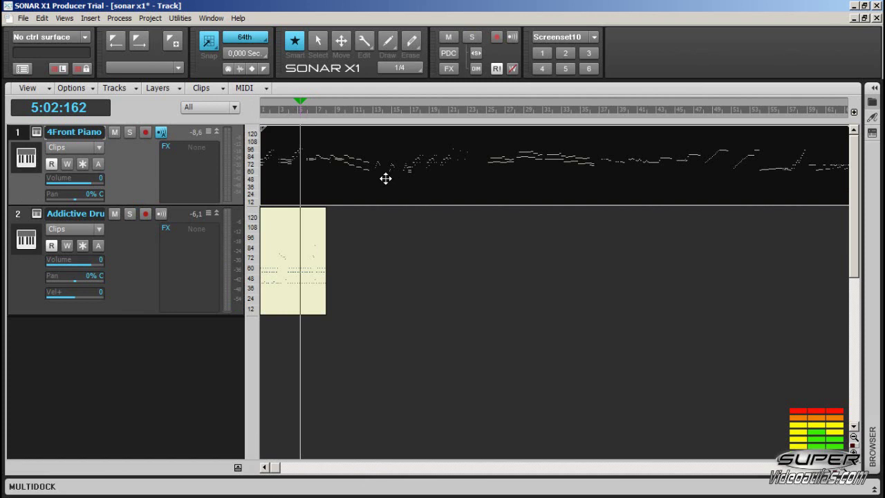
Select the 4Front Piano clip, view it in the Piano Roll and close that view again
left_click(376, 217)
left_click(339, 174)
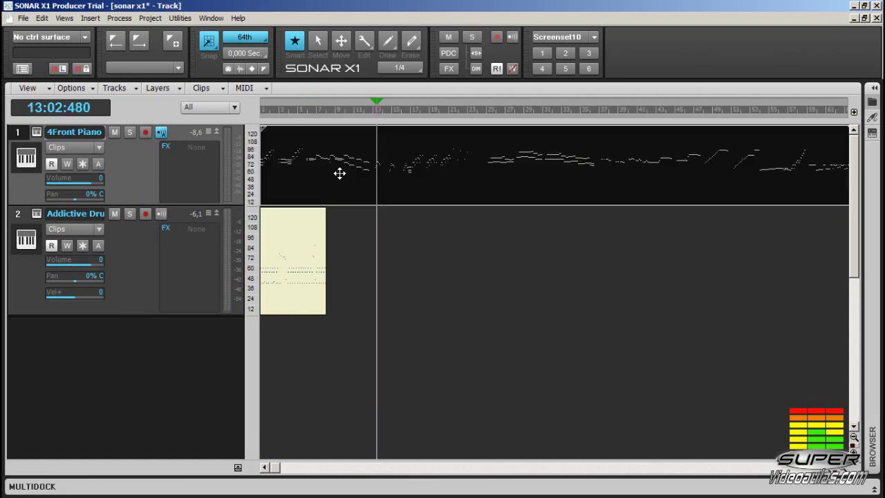
left_click(65, 18)
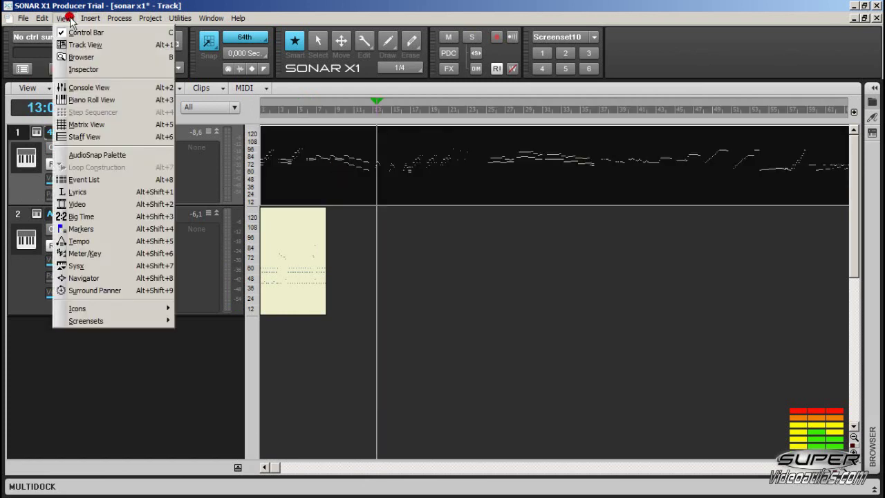
left_click(83, 103)
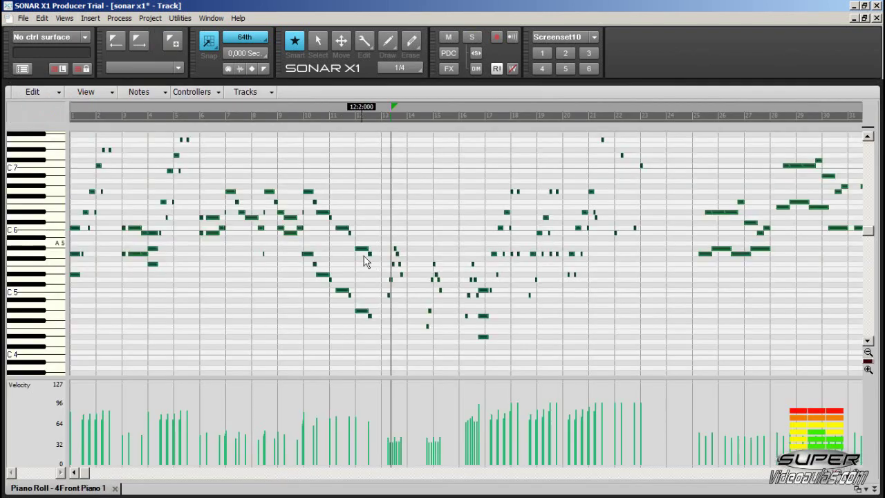
left_click(115, 488)
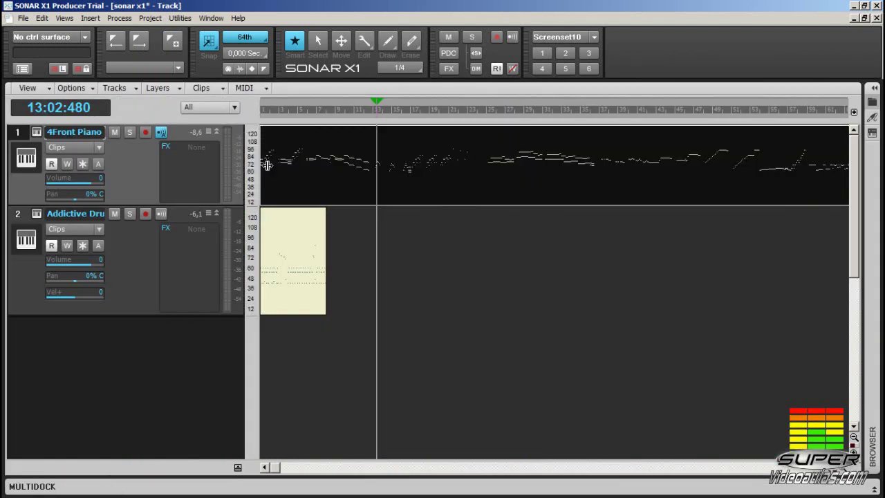
Reopen the Piano Roll view through the 4Front Piano clip's own commands and close it
right_click(291, 154)
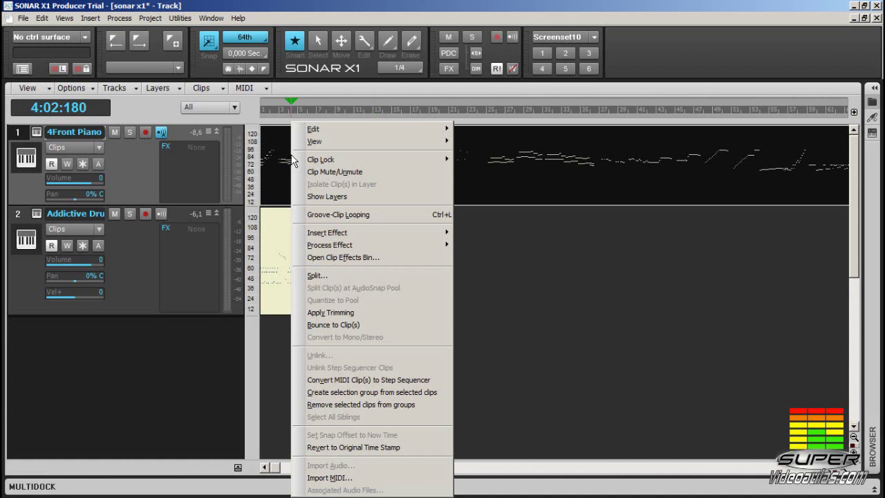
mouse_move(313, 140)
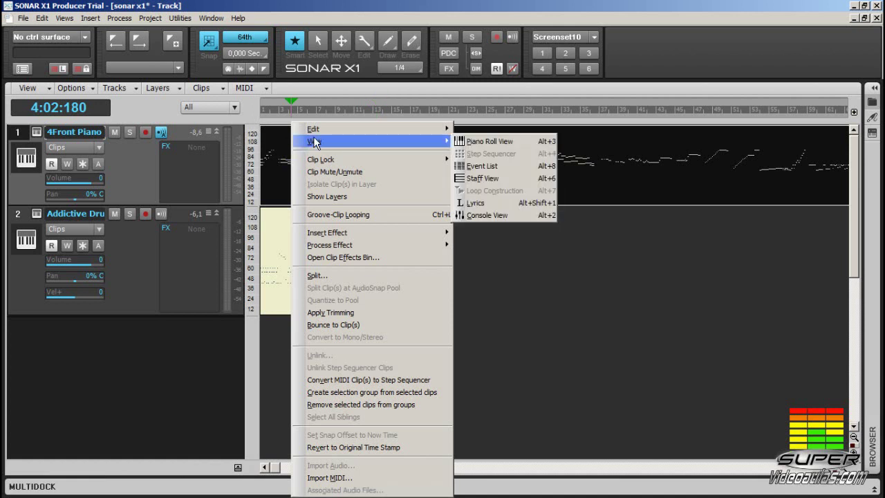
left_click(510, 141)
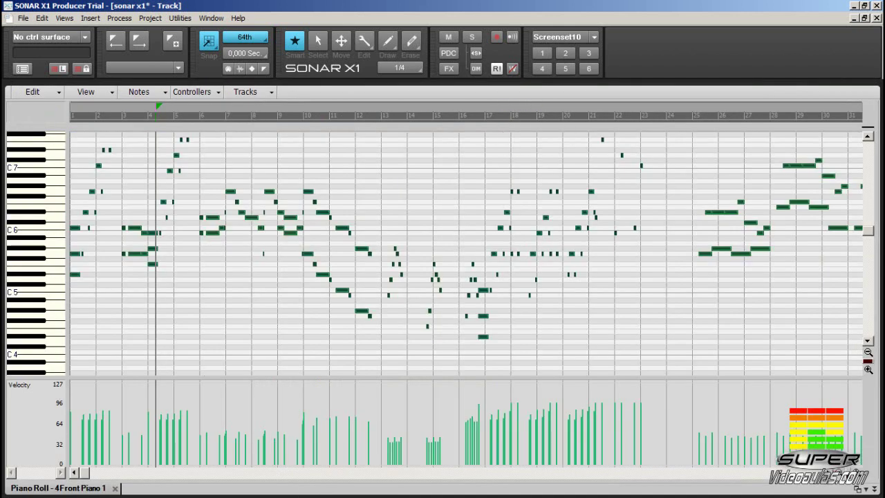
left_click(115, 488)
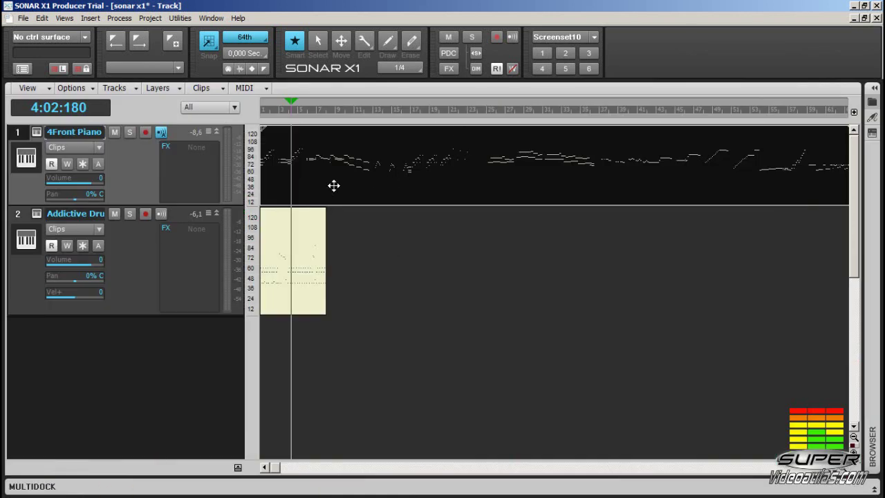
Open the 4Front Piano clip directly in the Piano Roll and enlarge its note rows vertically
double_click(334, 185)
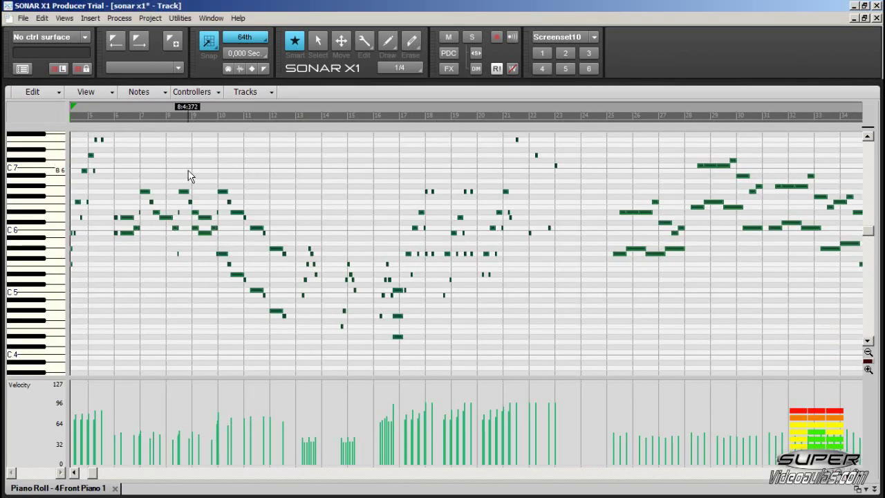
left_click(868, 370)
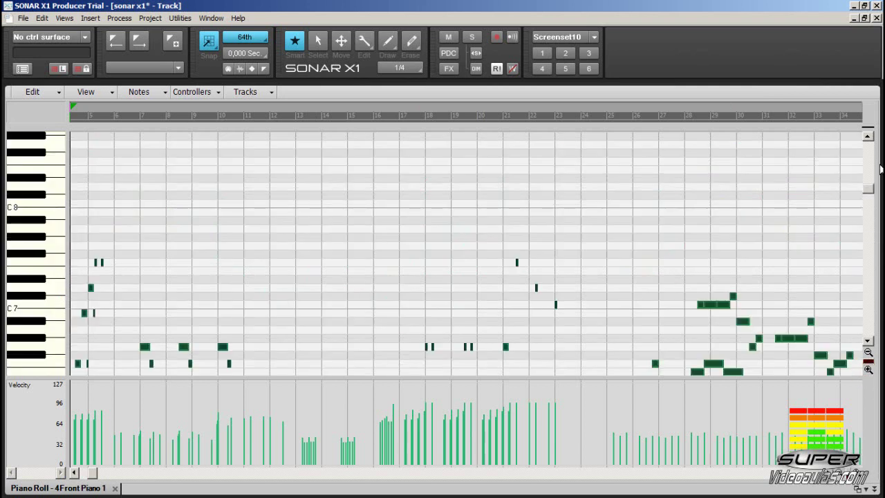
left_click_drag(868, 192, 868, 220)
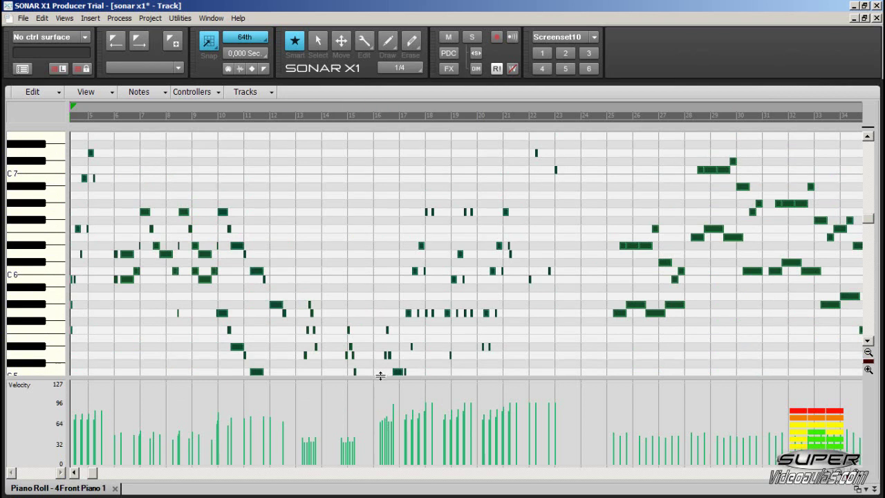
left_click_drag(380, 377, 380, 359)
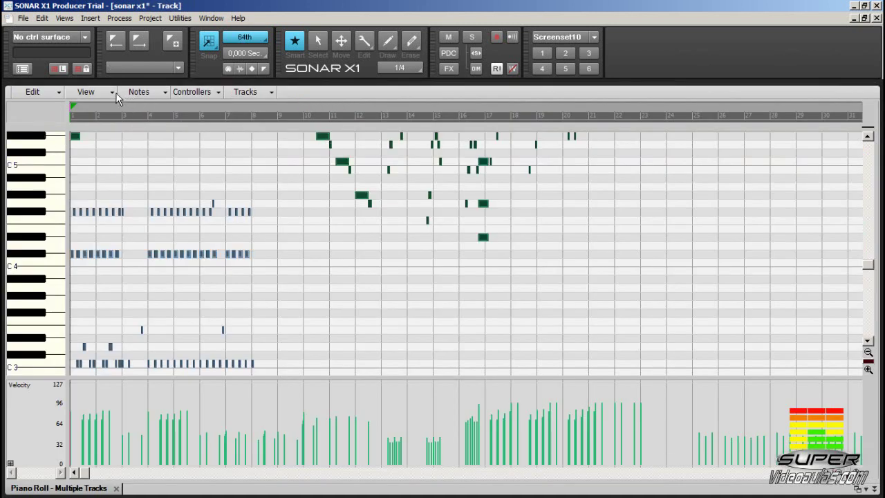
Show the Piano Roll's track pane and make Addictive Drums the active track for editing
left_click(112, 91)
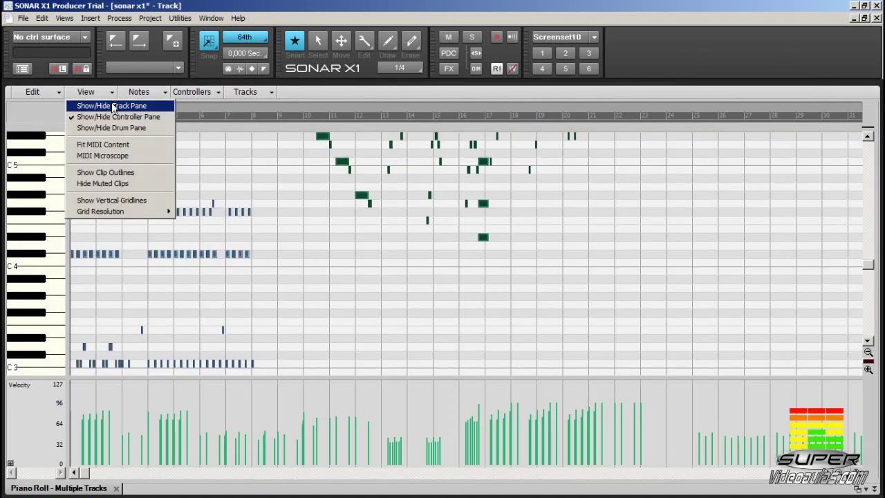
left_click(106, 108)
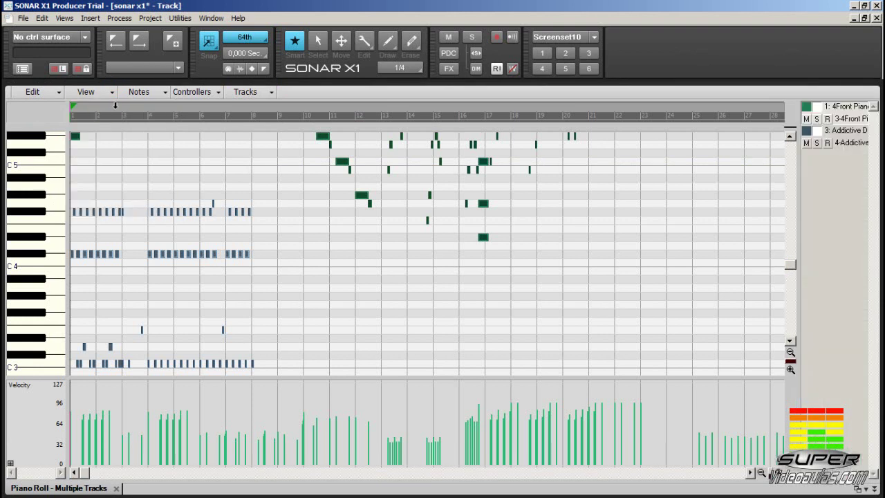
left_click(817, 107)
left_click(817, 108)
left_click(812, 132)
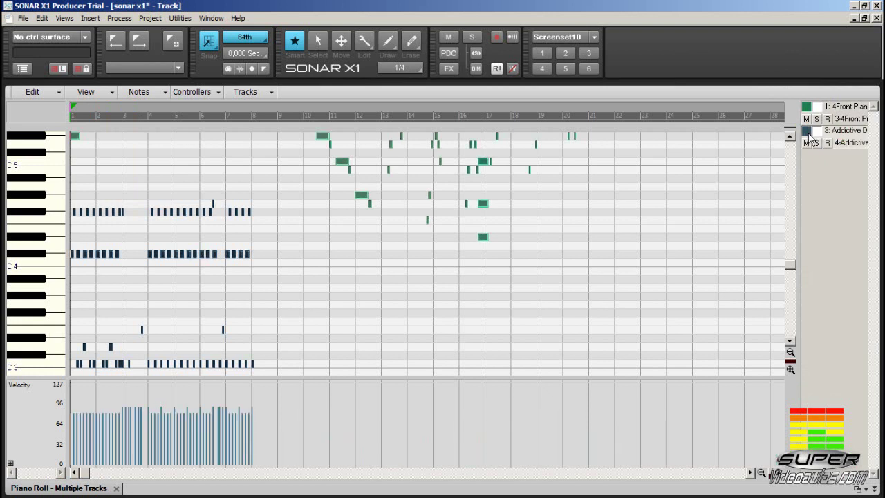
Toggle the Addictive Drums notes off and back on, and hide the 4Front Piano notes
left_click(808, 131)
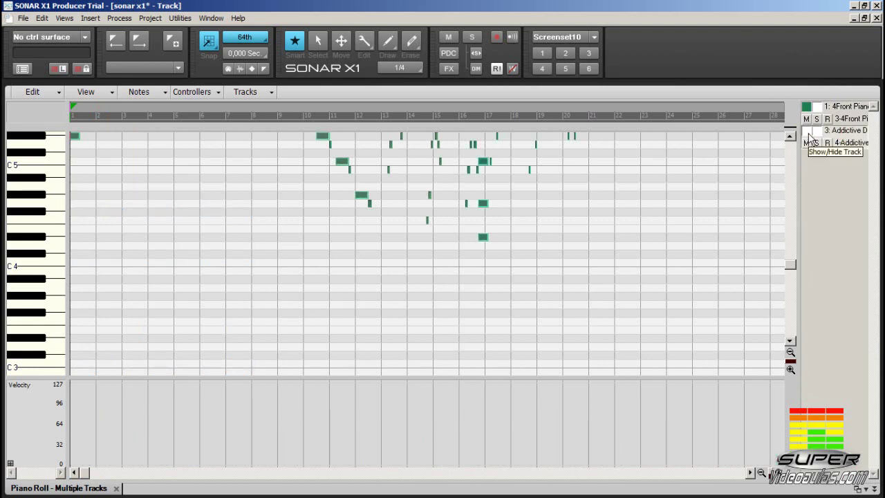
left_click(809, 133)
left_click(809, 133)
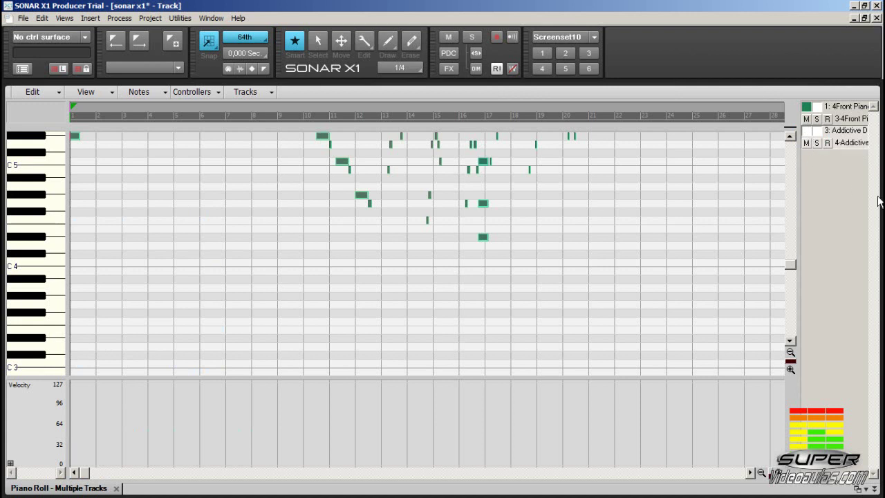
scroll(797, 267, "up", 5)
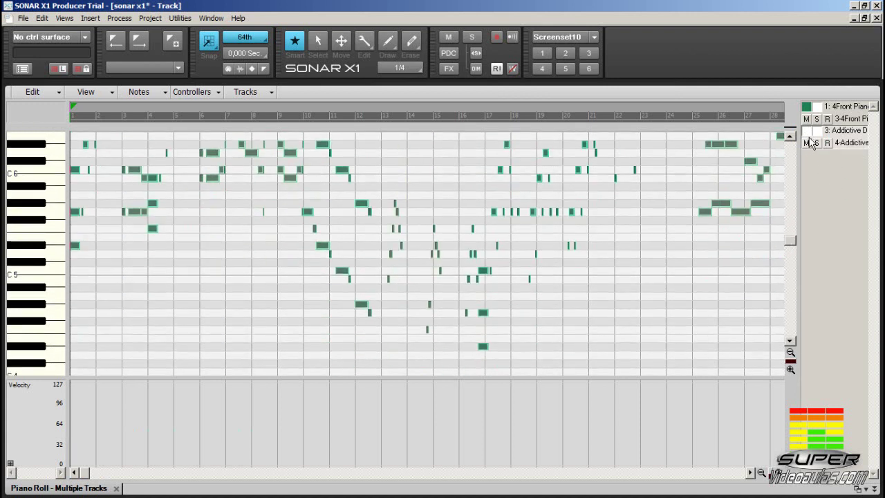
left_click(807, 131)
left_click(806, 107)
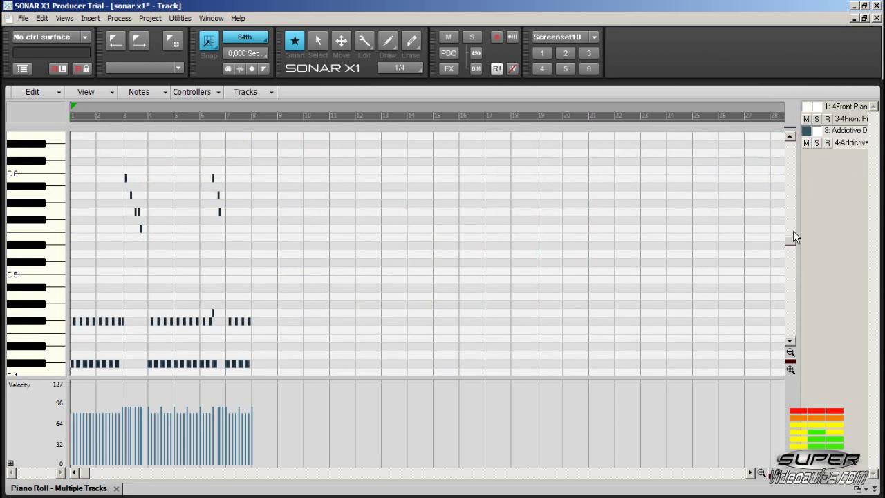
mouse_move(793, 241)
left_mouse_down()
mouse_move(790, 184)
mouse_move(790, 235)
mouse_move(791, 224)
left_mouse_up()
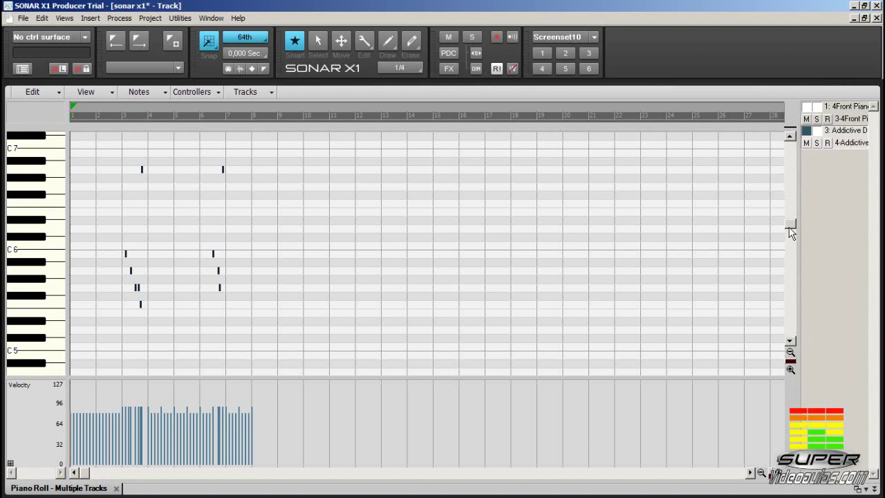
Turn on mute, solo and record arm for 4Front Piano in the track pane, and switch all three off again
left_click(806, 119)
left_click(817, 119)
left_click(827, 119)
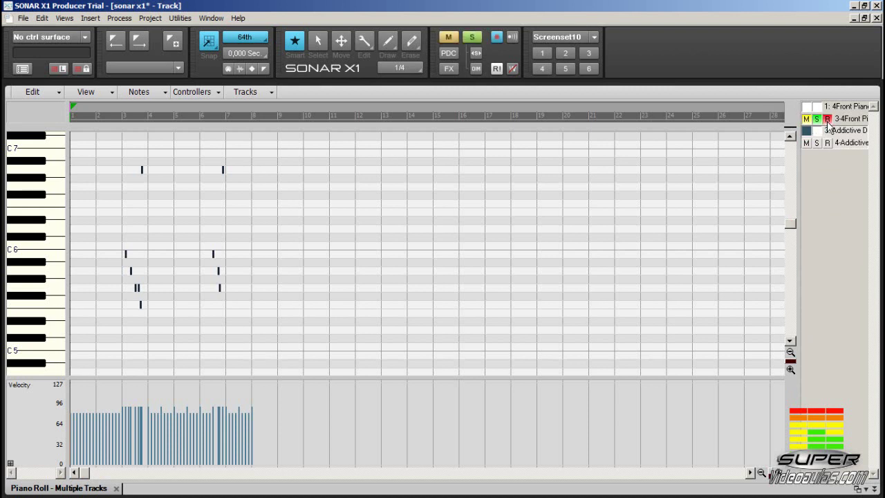
left_click(827, 119)
left_click(816, 119)
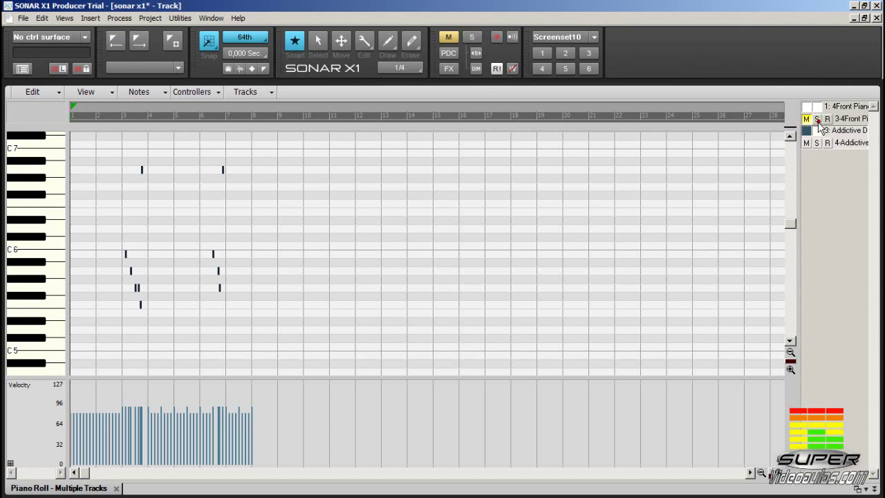
left_click(806, 118)
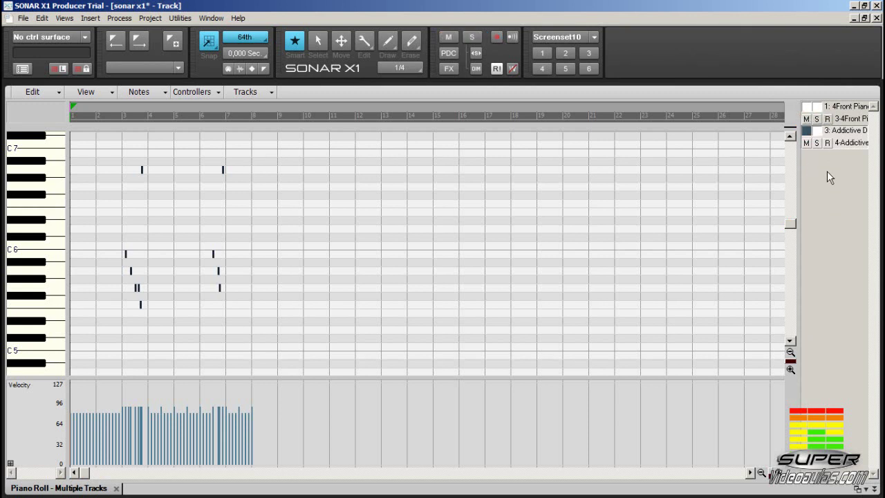
Solo the Addictive Drums track in the track pane and select all of its C3 notes
left_click(816, 142)
scroll(288, 158, "down", 5)
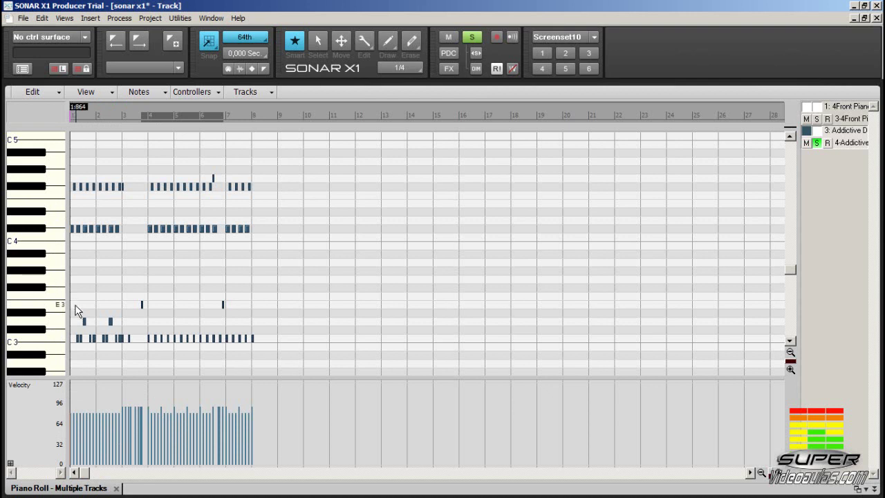
left_click(55, 339)
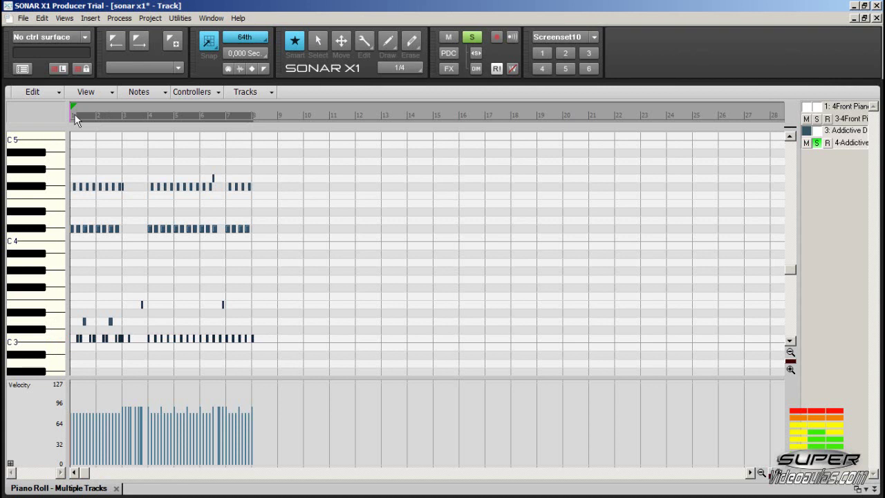
Hide the track pane and the controller pane in the Piano Roll
left_click(112, 92)
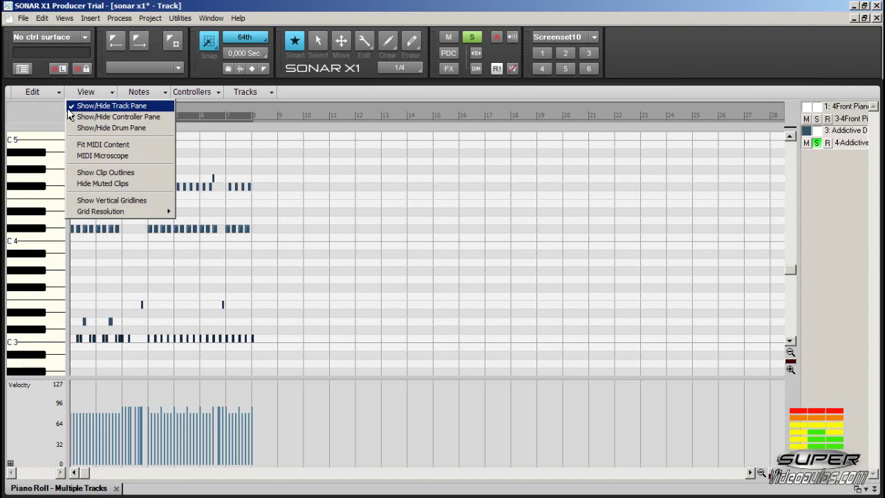
left_click(104, 106)
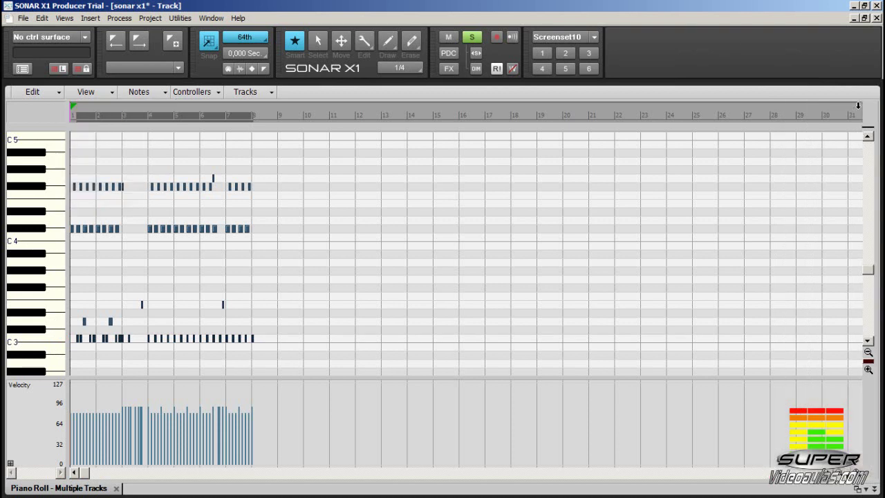
left_click(102, 94)
left_click(74, 117)
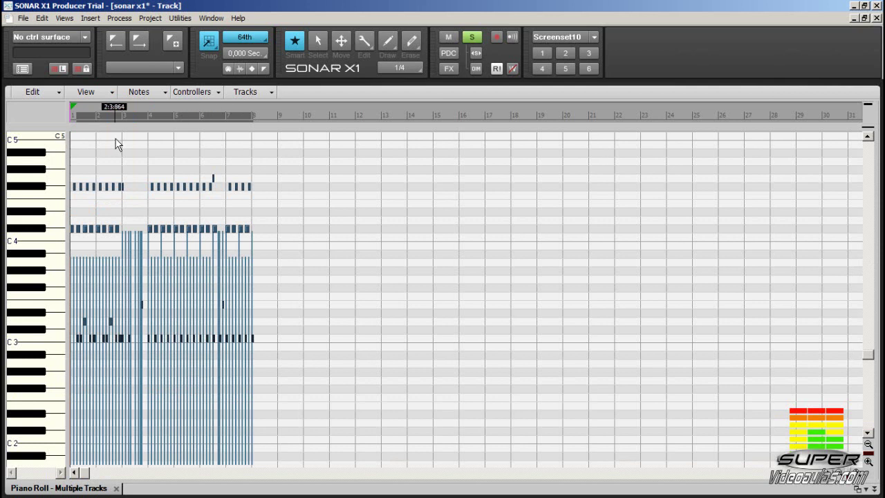
Show the controller pane in the Piano Roll, hide it, and show it again
left_click(114, 92)
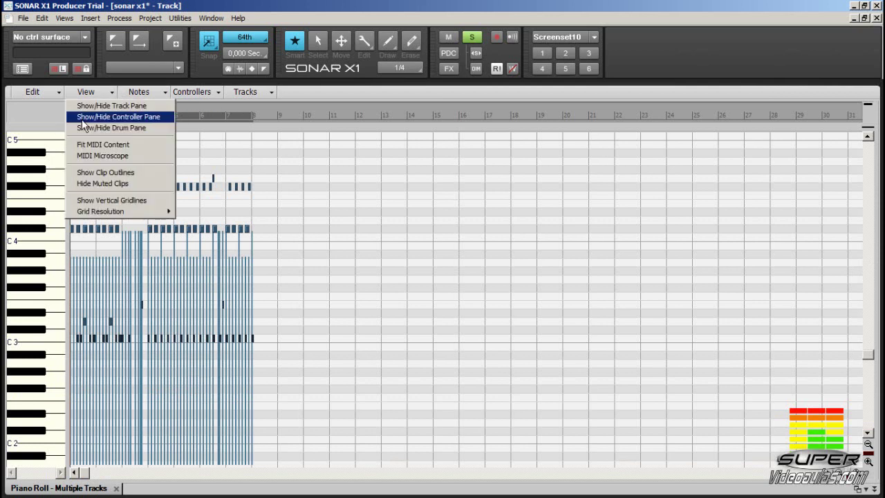
left_click(79, 118)
mouse_move(197, 376)
left_mouse_down()
mouse_move(200, 422)
mouse_move(200, 297)
mouse_move(202, 473)
mouse_move(200, 155)
mouse_move(201, 370)
left_mouse_up()
left_click(111, 92)
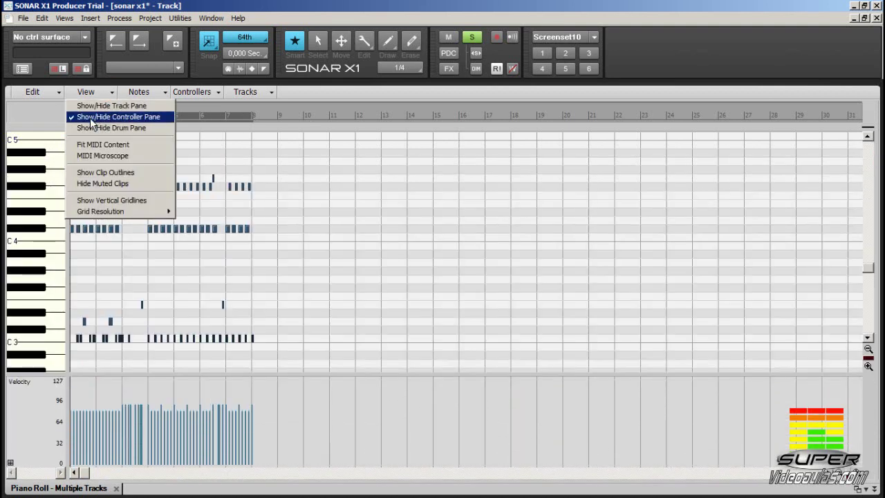
left_click(88, 119)
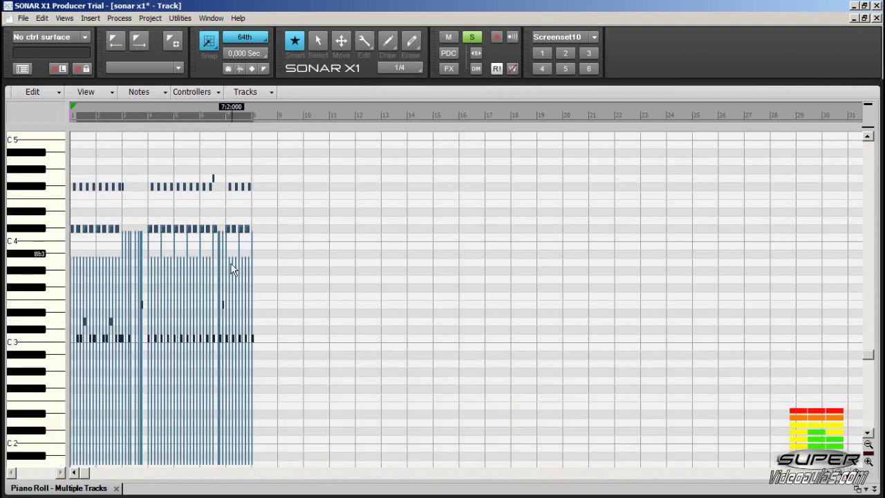
left_click(102, 89)
left_click(88, 118)
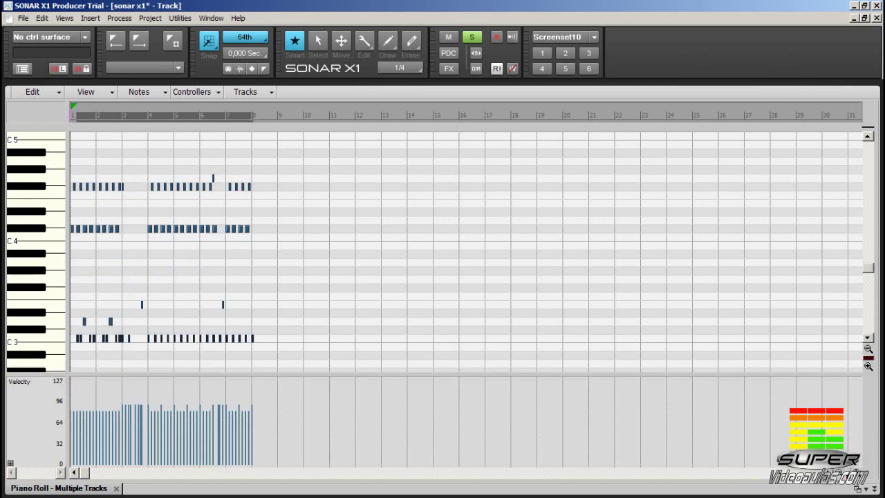
Turn the Show Notes option off in the Piano Roll and switch it back on
left_click(140, 93)
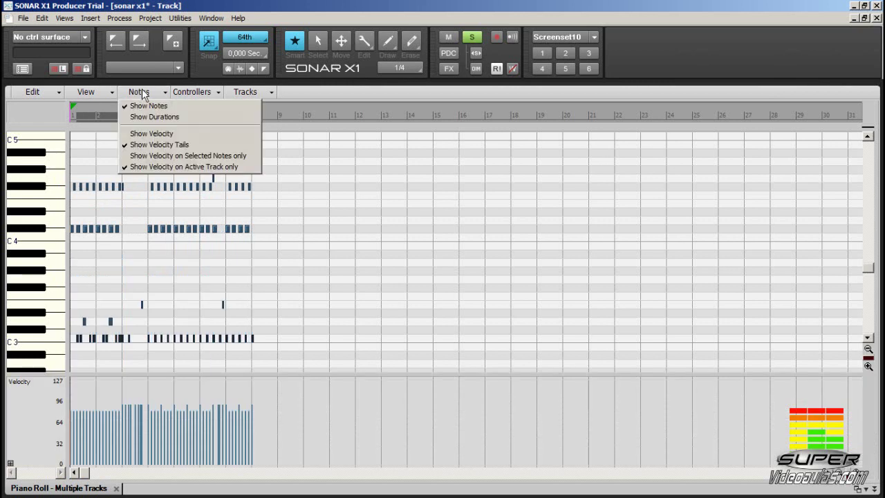
left_click(131, 108)
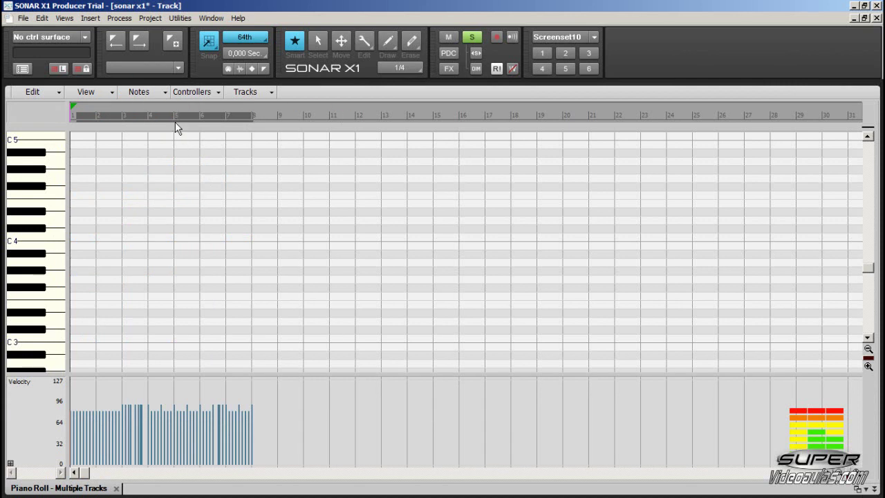
left_click(164, 92)
left_click(161, 108)
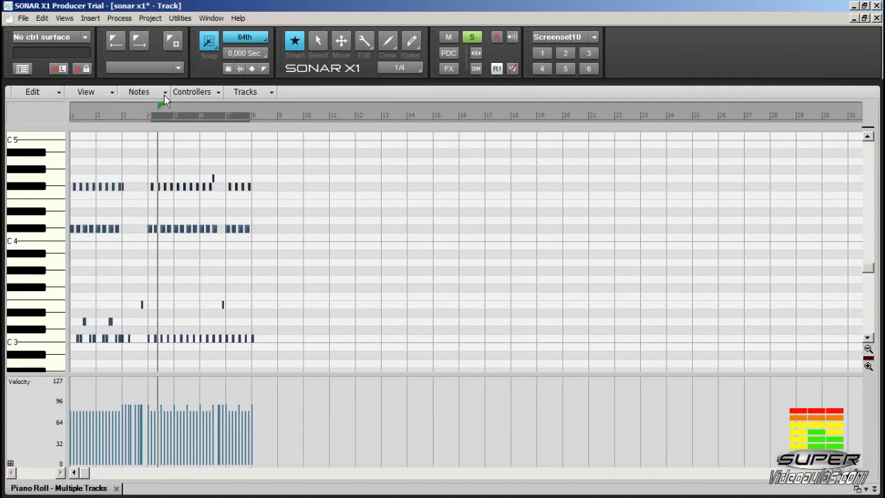
Enable Show Velocity on Selected Notes only and select the Db4 notes from measure 4 through measure 7
left_click(164, 94)
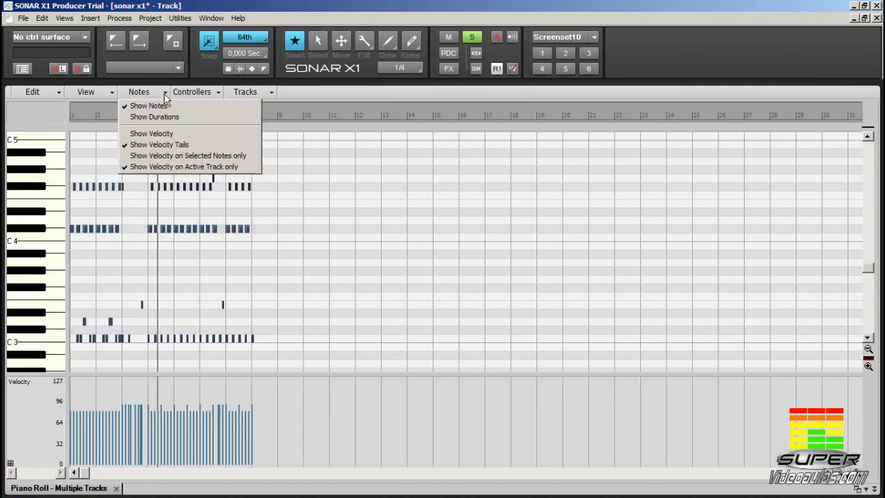
left_click(160, 157)
left_click_drag(284, 242, 138, 228)
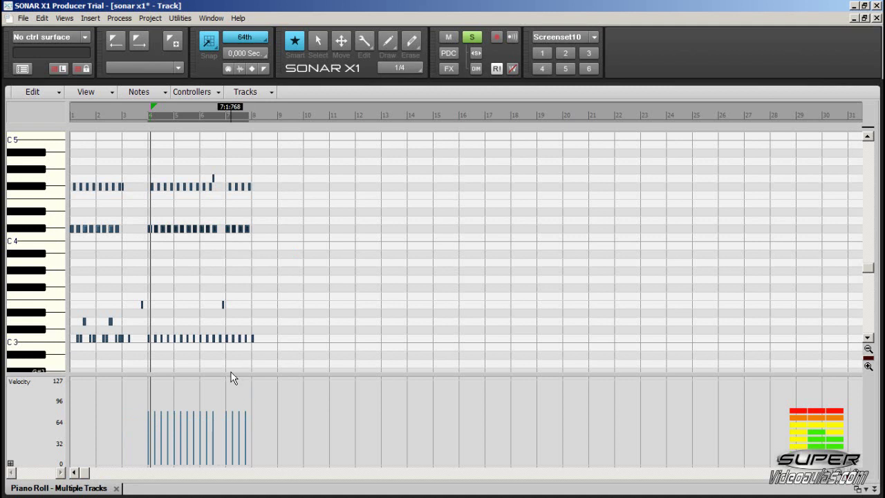
left_click_drag(264, 200, 169, 163)
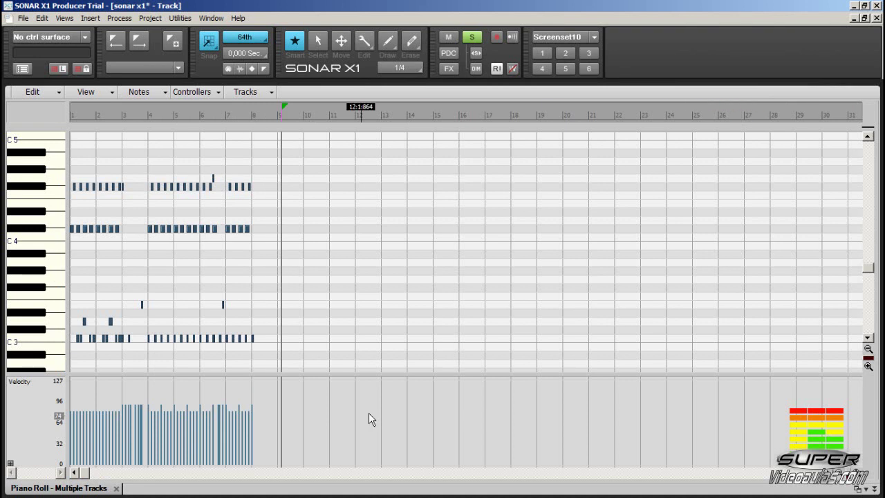
left_click(141, 181)
left_click_drag(274, 276, 147, 226)
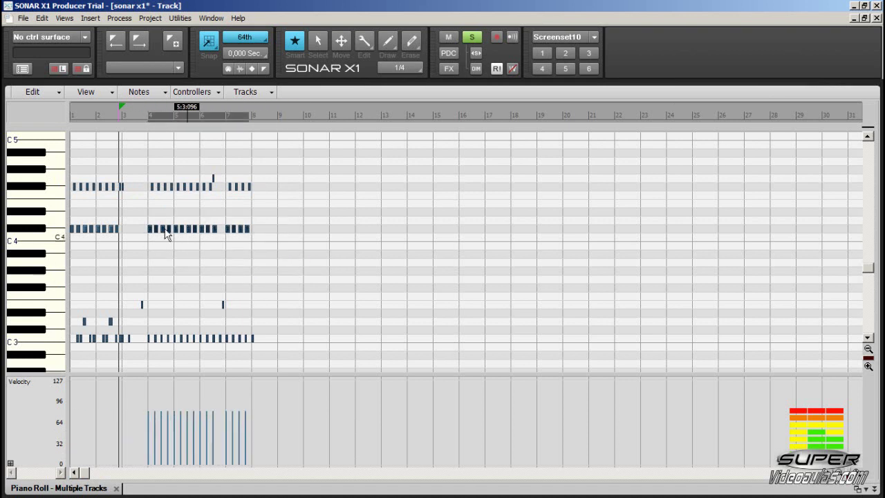
Hide the controller pane while the Db4 notes stay selected
scroll(132, 156, "up", 3)
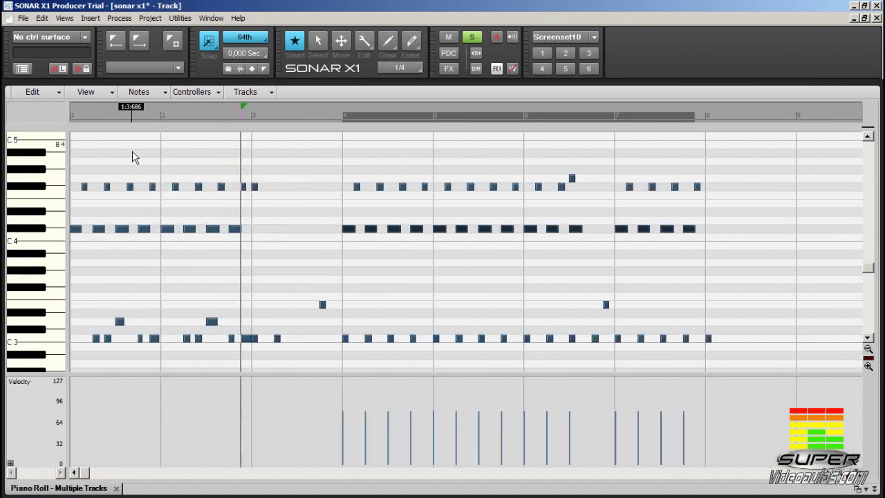
left_click(109, 94)
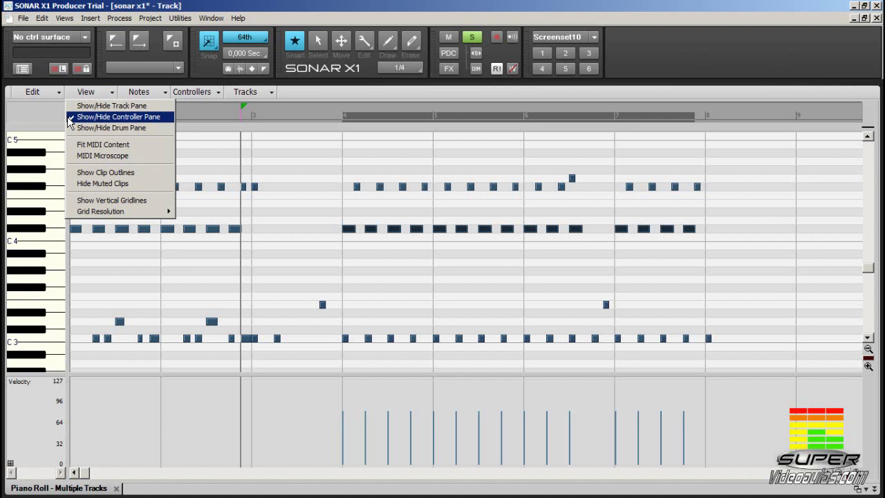
left_click(118, 117)
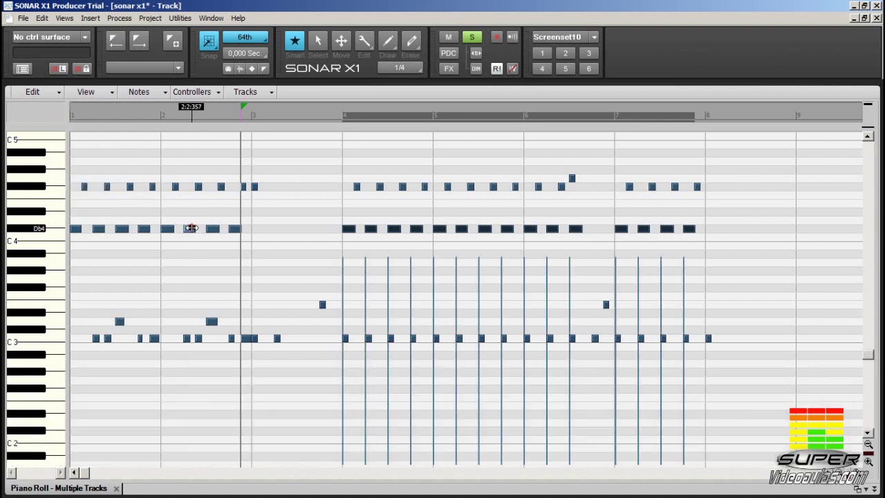
Select individual Db4 notes one after another in measures 2 and 4 to check their velocity tails
left_click(191, 229)
left_click(214, 228)
left_click(220, 257)
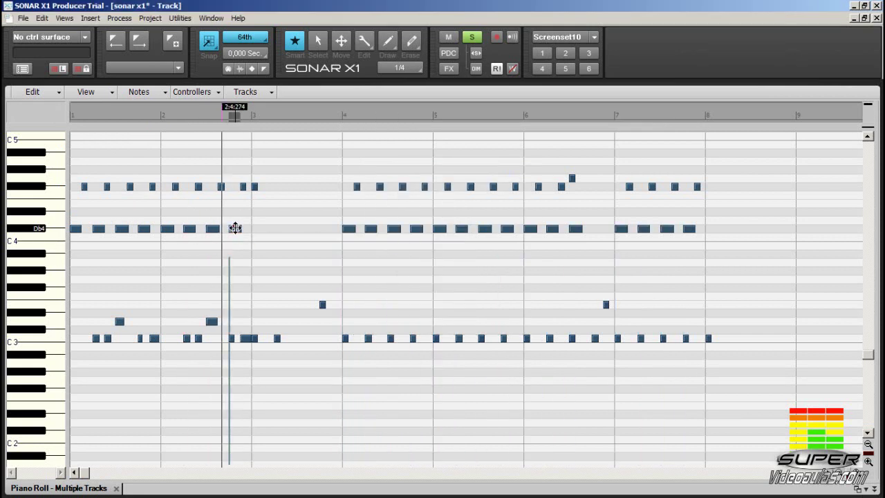
left_click(345, 229)
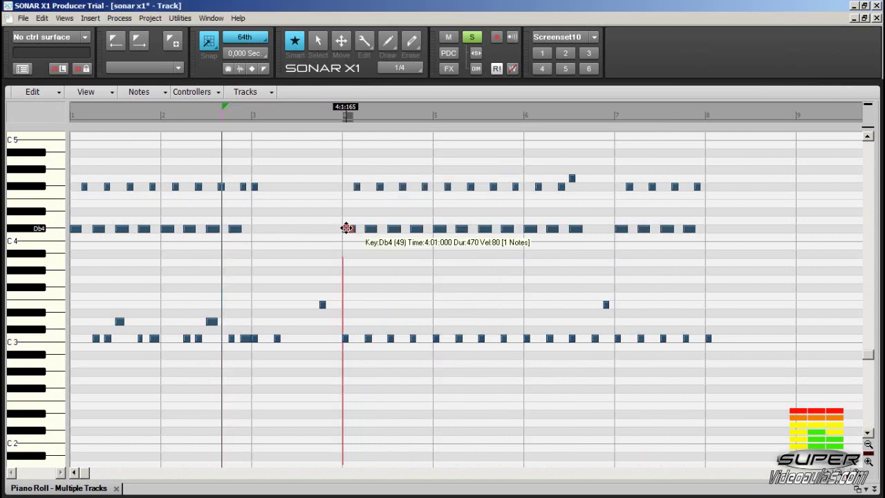
left_click(369, 230)
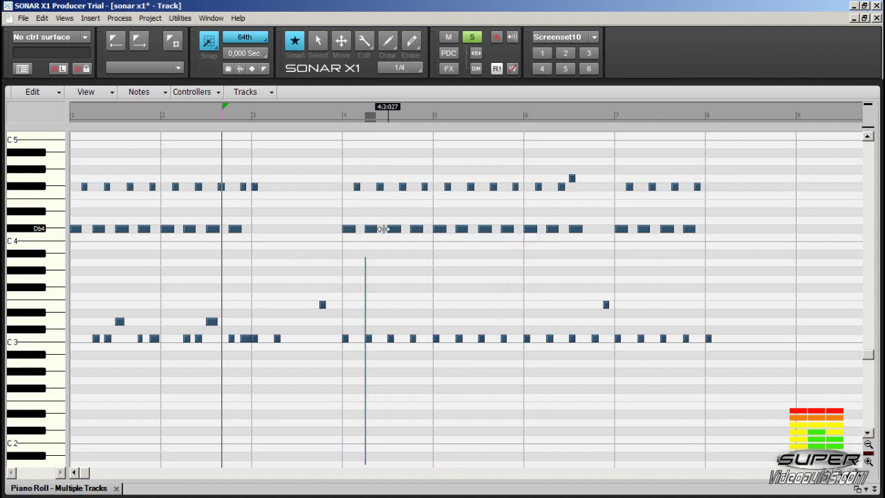
left_click(394, 229)
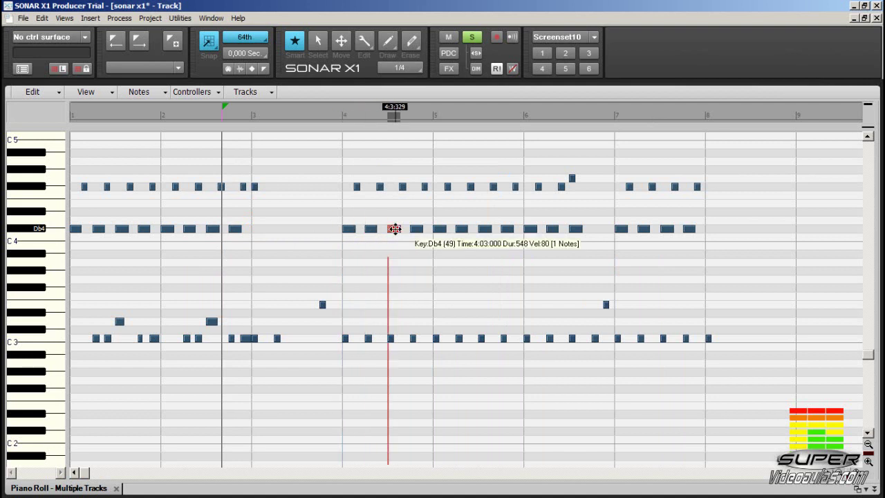
Show the track pane and switch the active track between 4Front Piano and Addictive Drums, ending on Addictive Drums
left_click(163, 92)
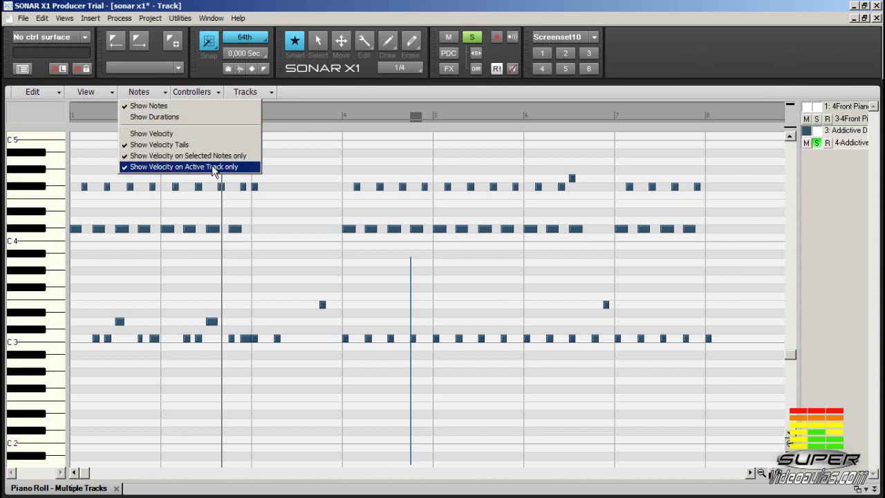
left_click(849, 108)
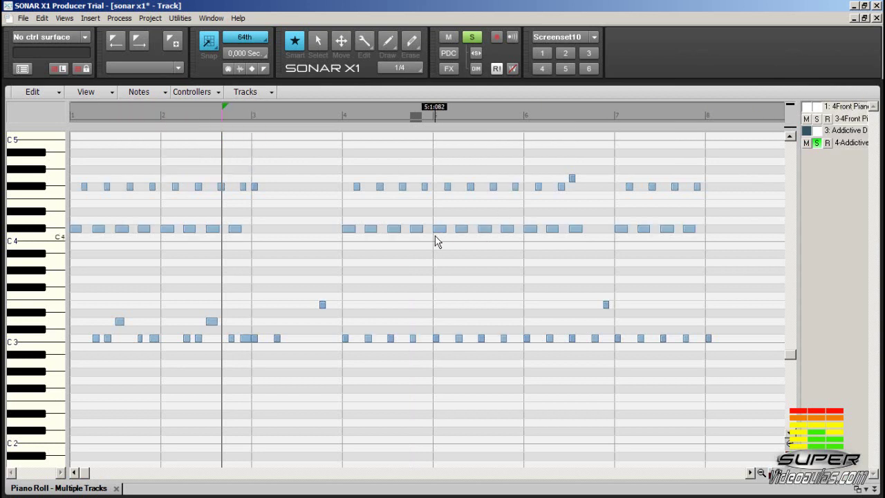
left_click(860, 132)
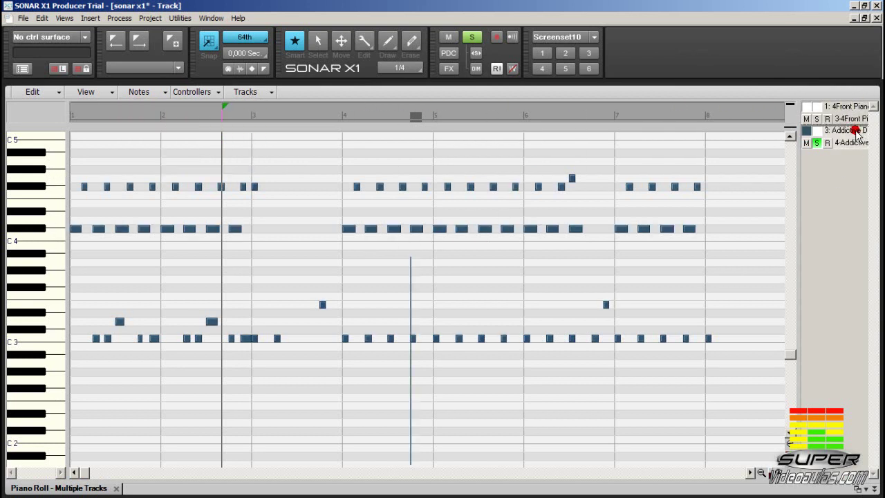
left_click(856, 108)
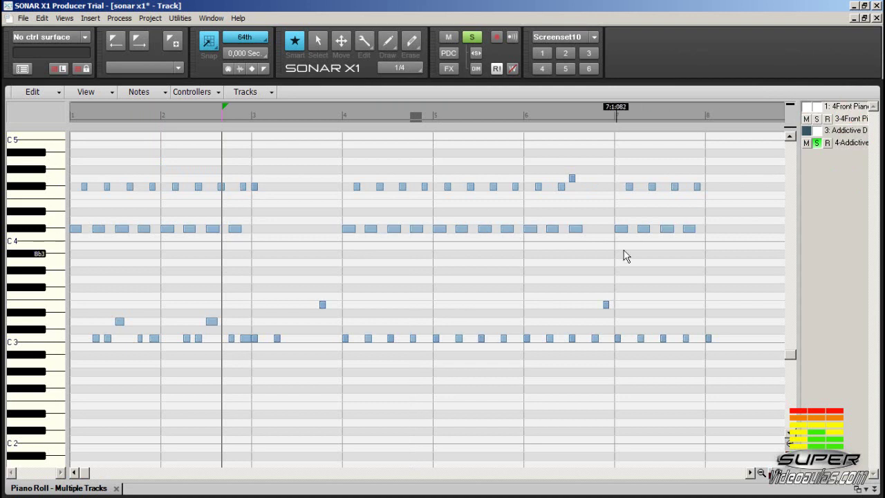
left_click(331, 245)
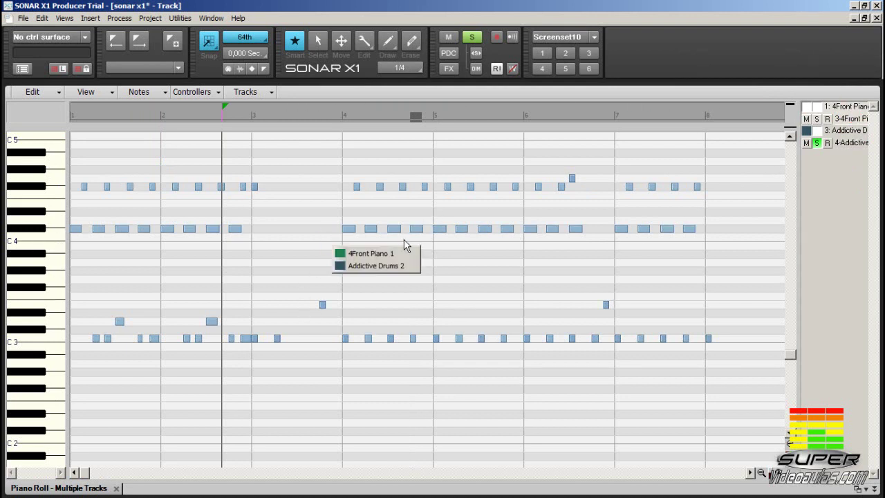
left_click(393, 227)
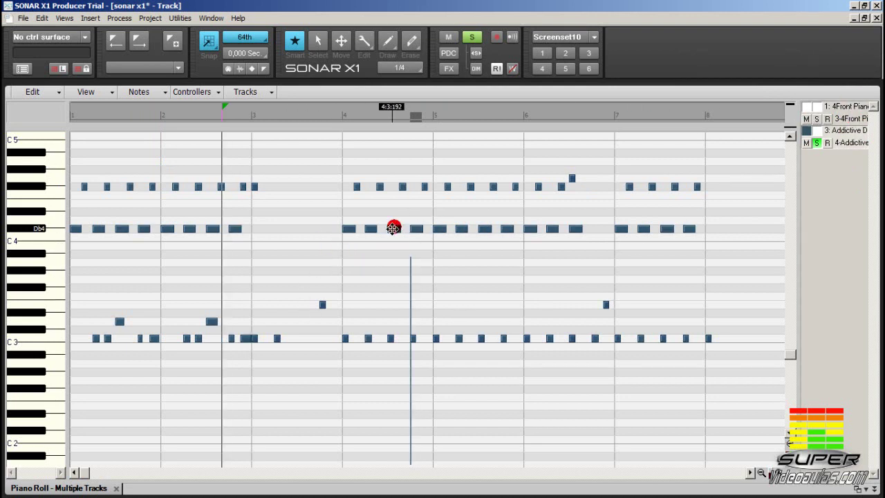
Select the Addictive Drums notes across measures 4 to 6 and make 4Front Piano the active track
left_click(325, 211)
left_click_drag(324, 211, 608, 233)
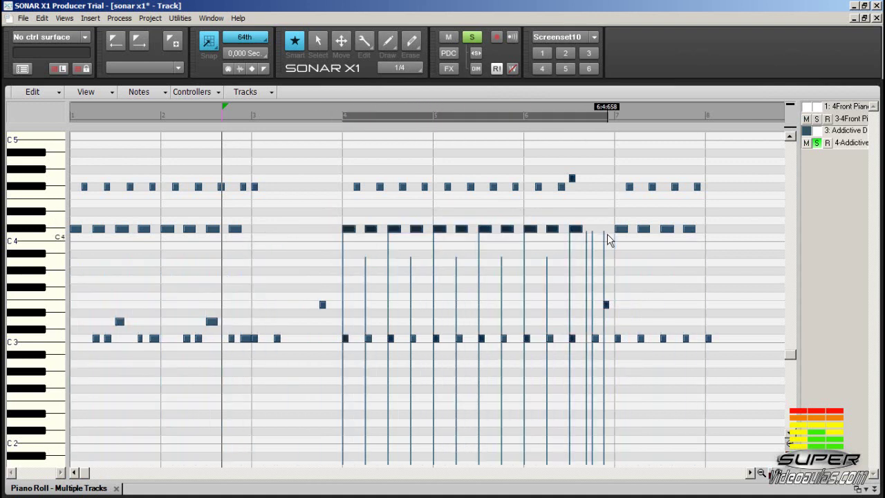
left_click(842, 109)
Use Pick Tracks to keep only 4Front Piano 1 in the Piano Roll, deselecting Addictive Drums 2
left_click(271, 92)
left_click(270, 107)
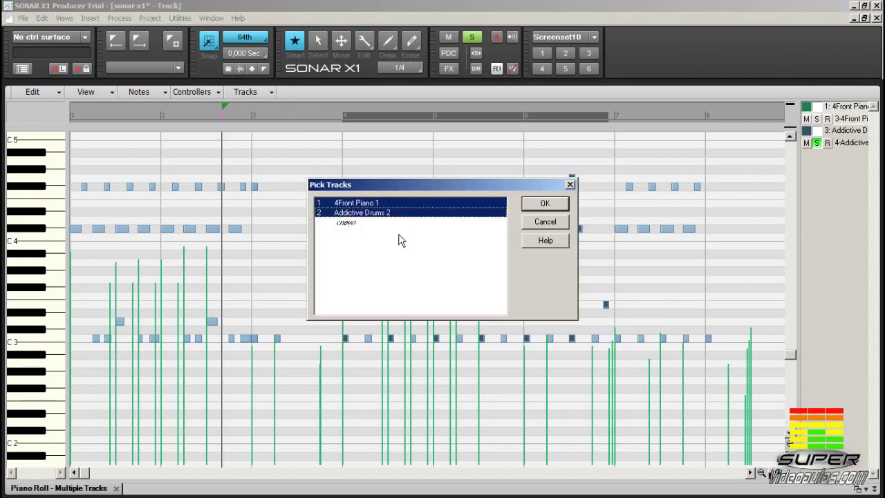
left_click(392, 216)
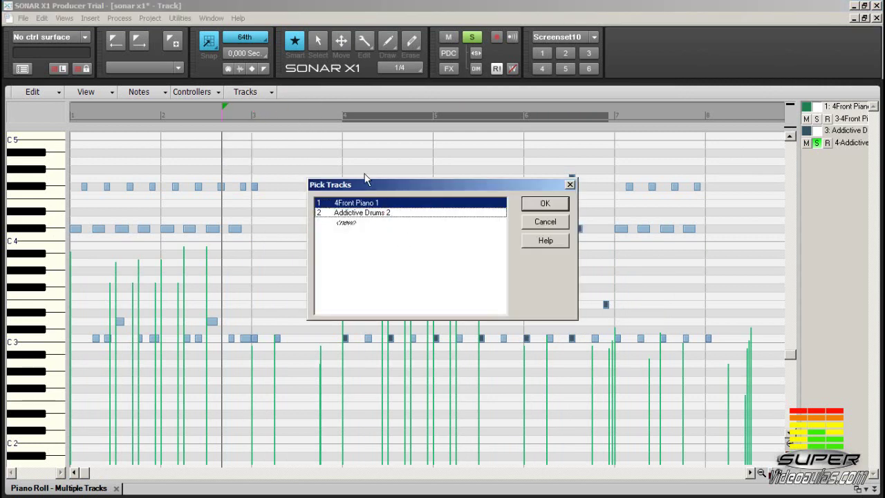
left_click(545, 204)
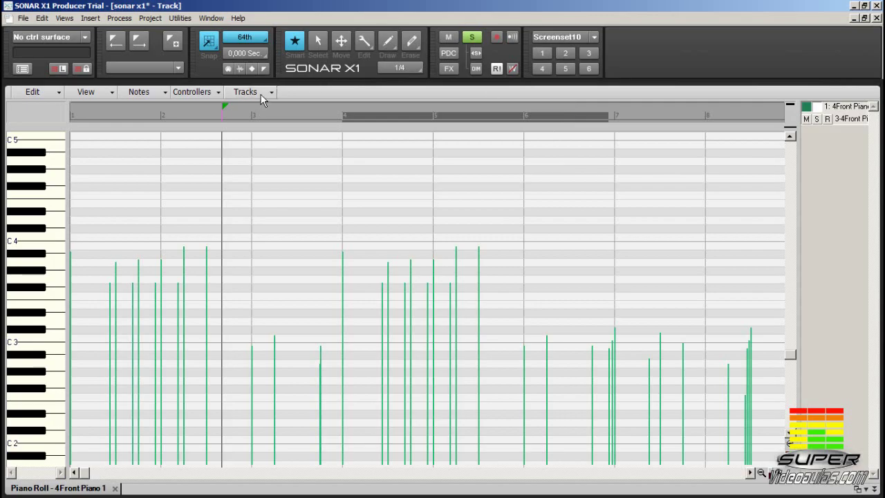
Add Addictive Drums 2 back to the Piano Roll with Pick Tracks, keeping 4Front Piano 1 selected
left_click(260, 93)
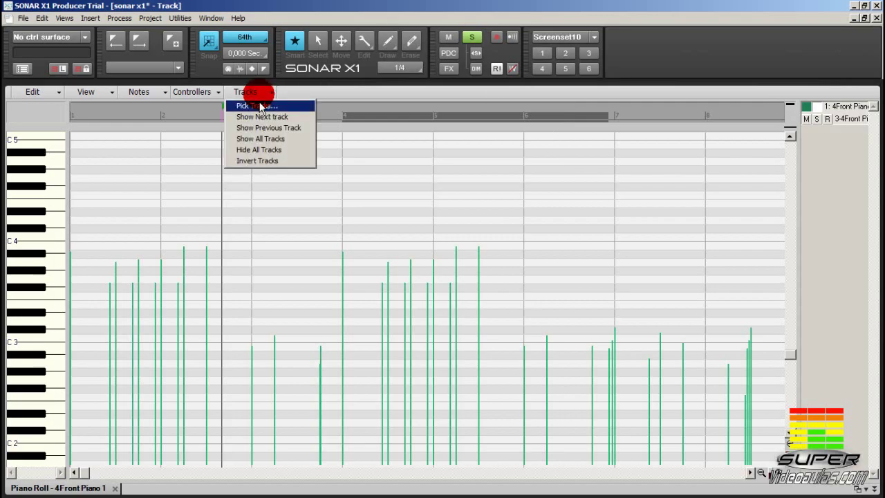
left_click(261, 106)
left_click(341, 213)
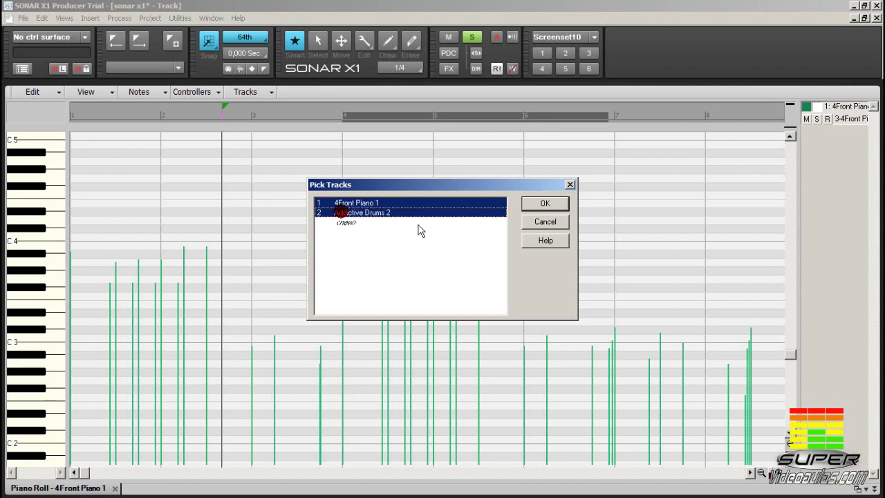
left_click(542, 204)
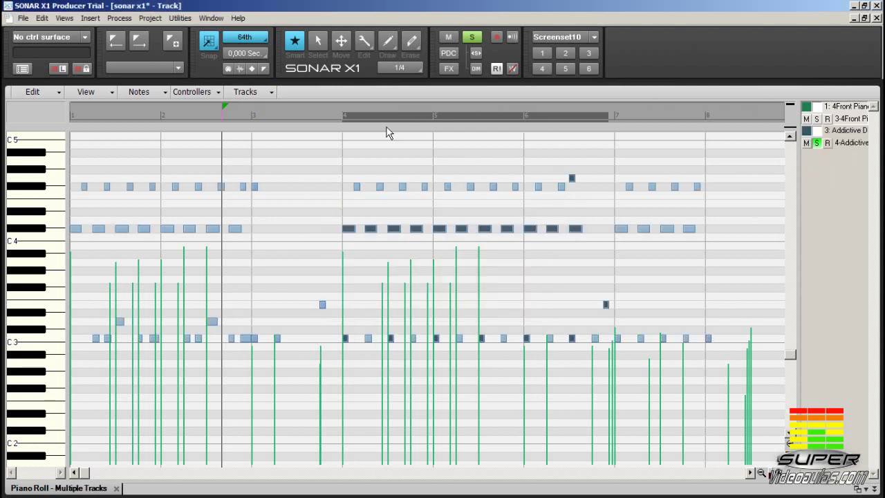
Switch the Piano Roll display to the next track and back to the previous track
left_click(264, 92)
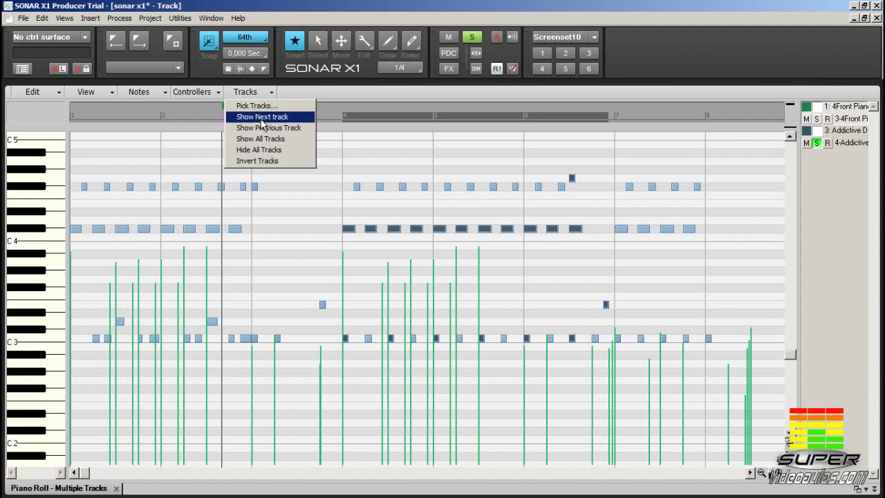
left_click(261, 119)
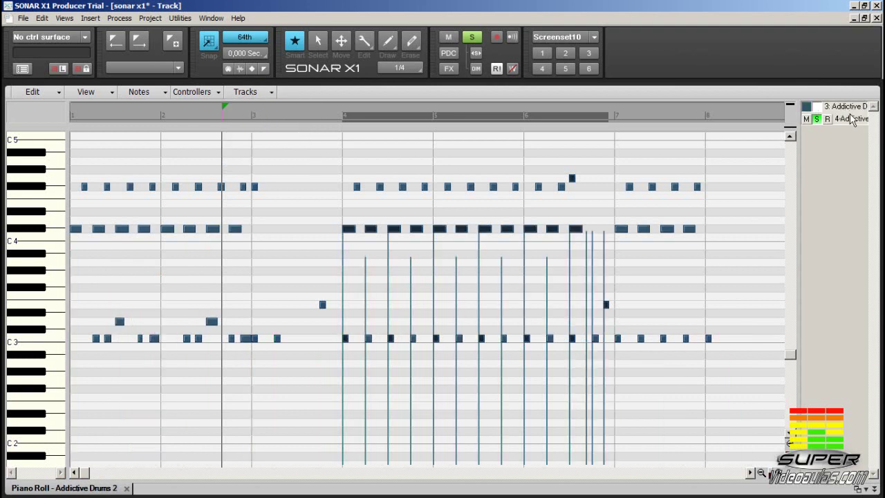
left_click(262, 93)
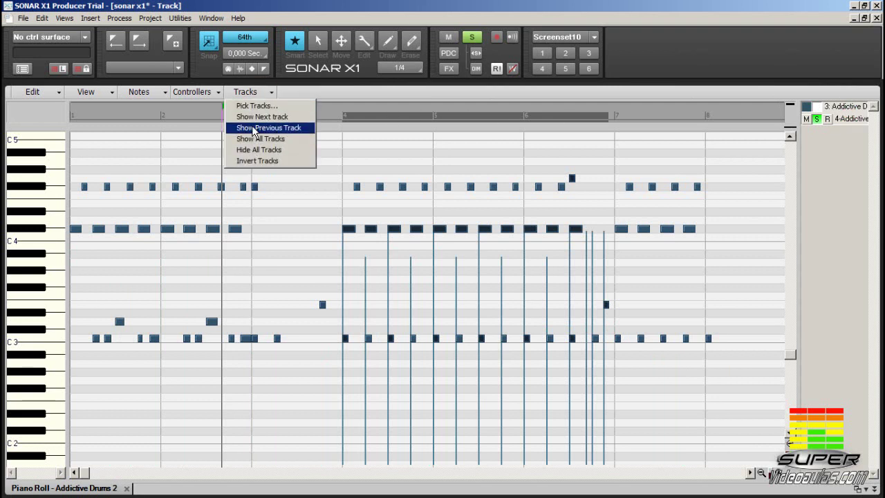
left_click(254, 128)
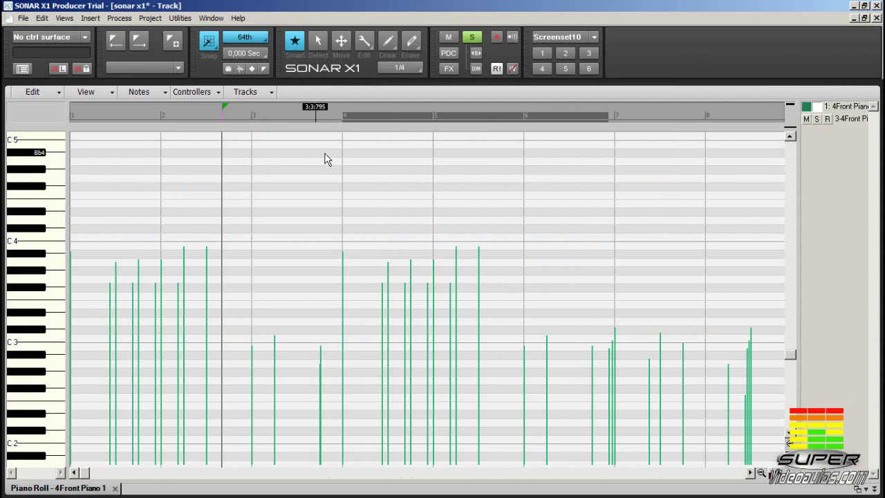
Show both the 4Front Piano and Addictive Drums tracks in the Piano Roll and move the Now time to just after the start of measure 4
left_click(269, 93)
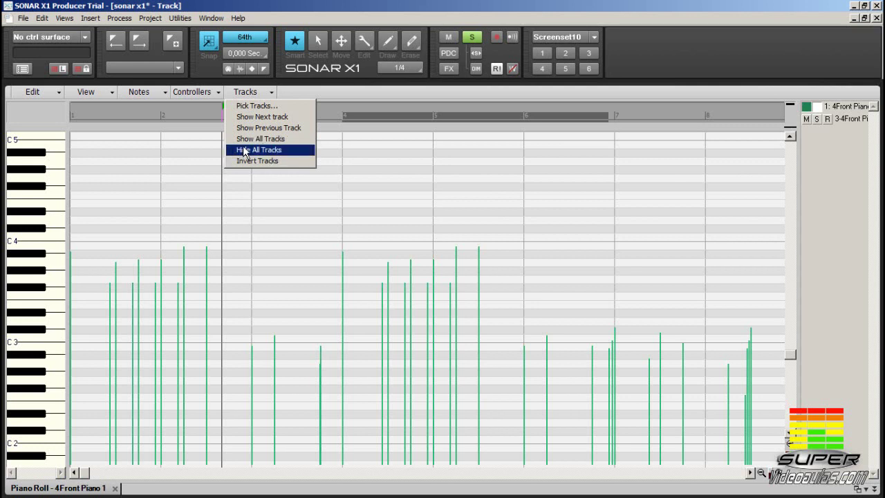
left_click(273, 138)
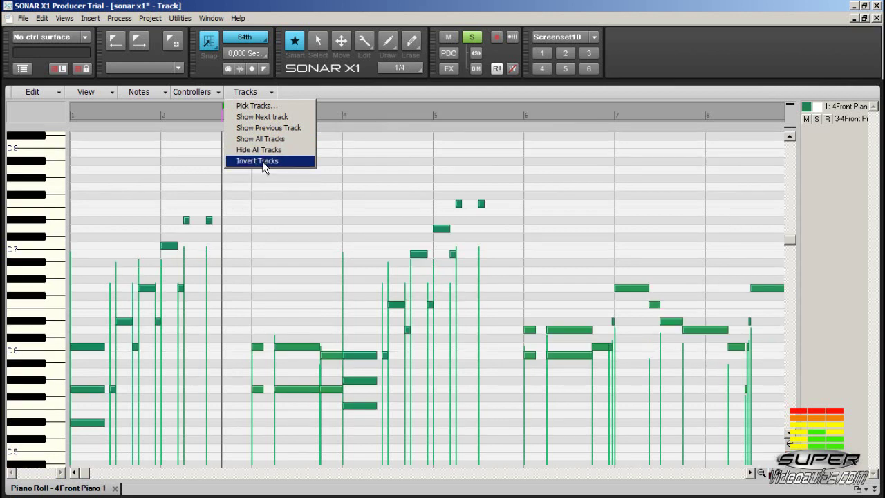
left_click(264, 160)
left_click(354, 123)
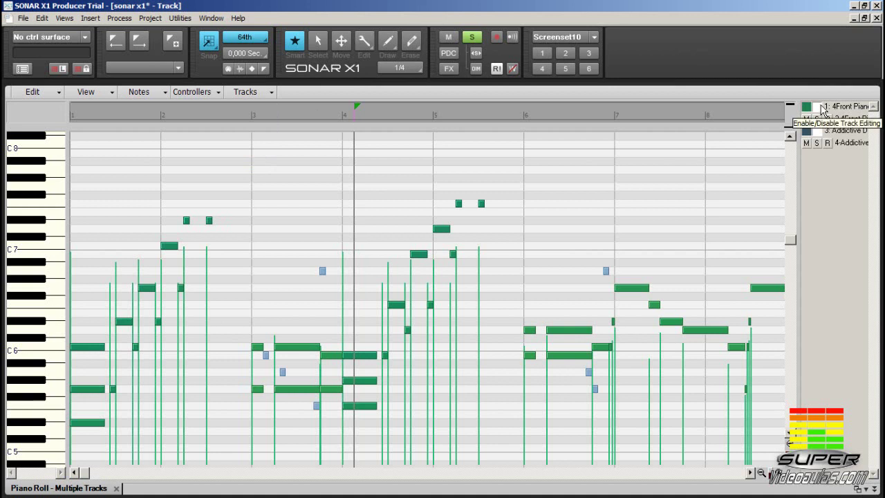
Disable track editing for 4Front Piano and Addictive Drums, and re-enable it for both tracks
left_click(821, 109)
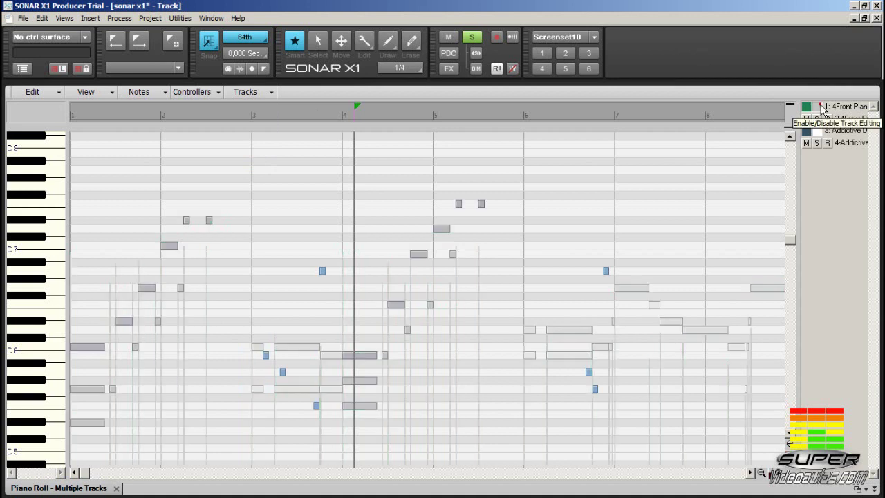
left_click(822, 132)
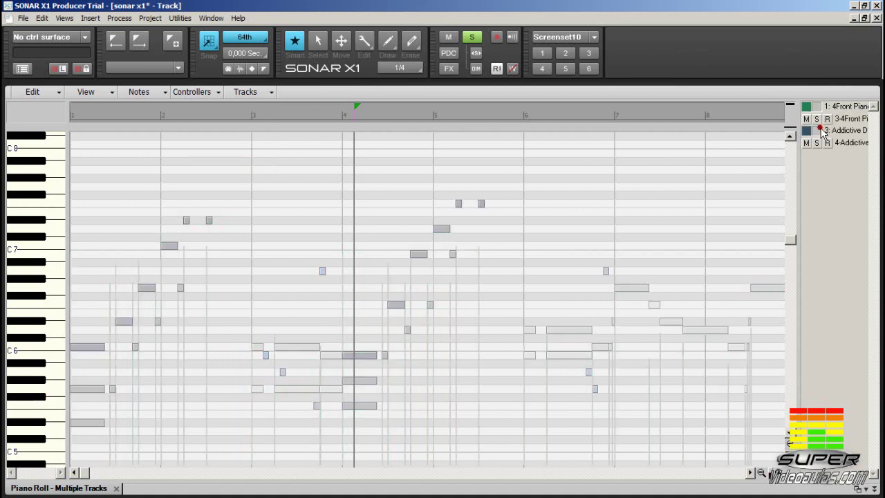
left_click(818, 132)
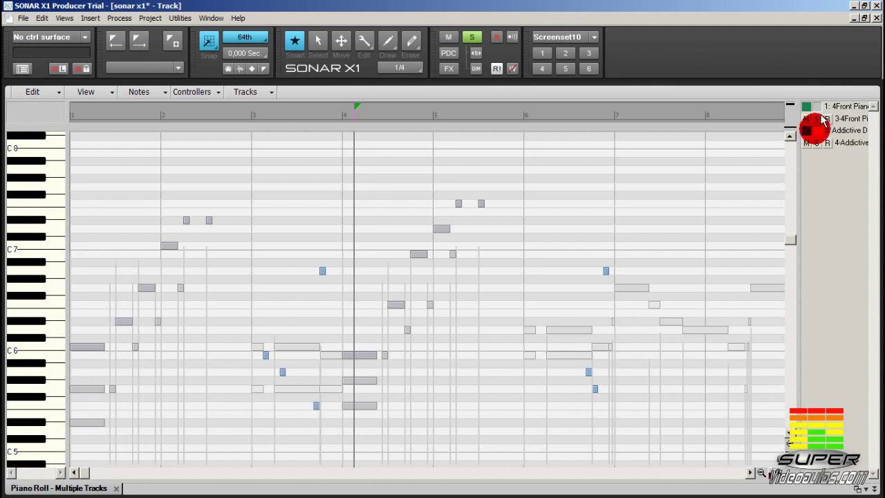
left_click(821, 107)
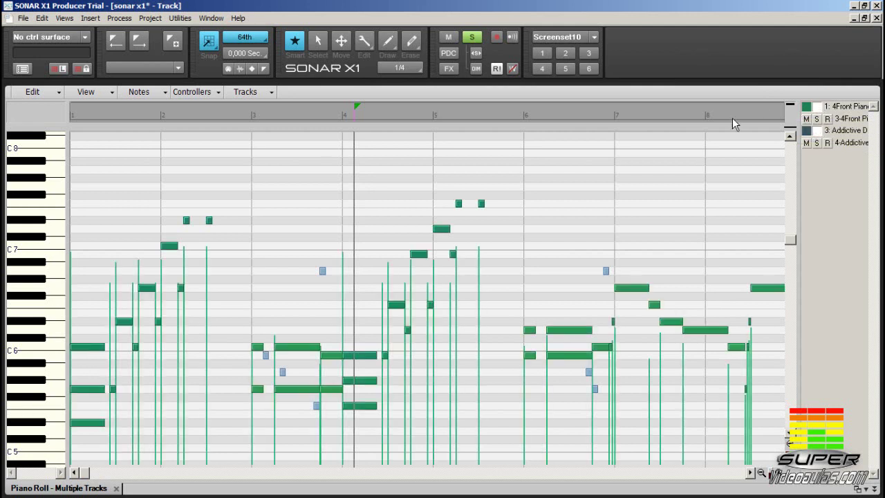